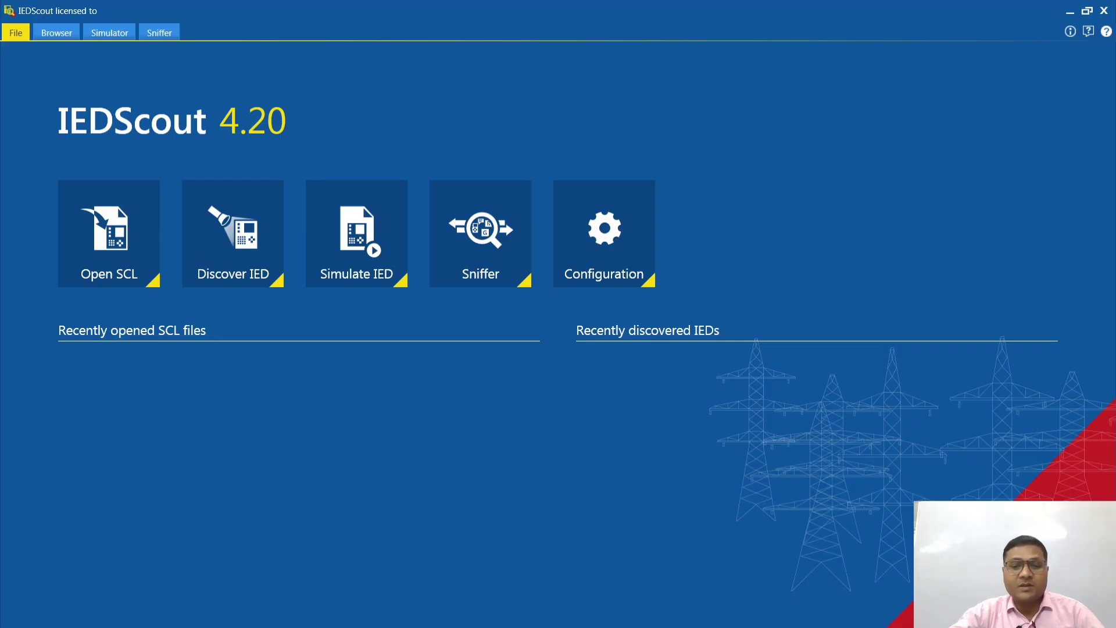
Step: Open the Windows Control Panel and go to the network adapter list through the Network and Sharing Center
left_click(429, 626)
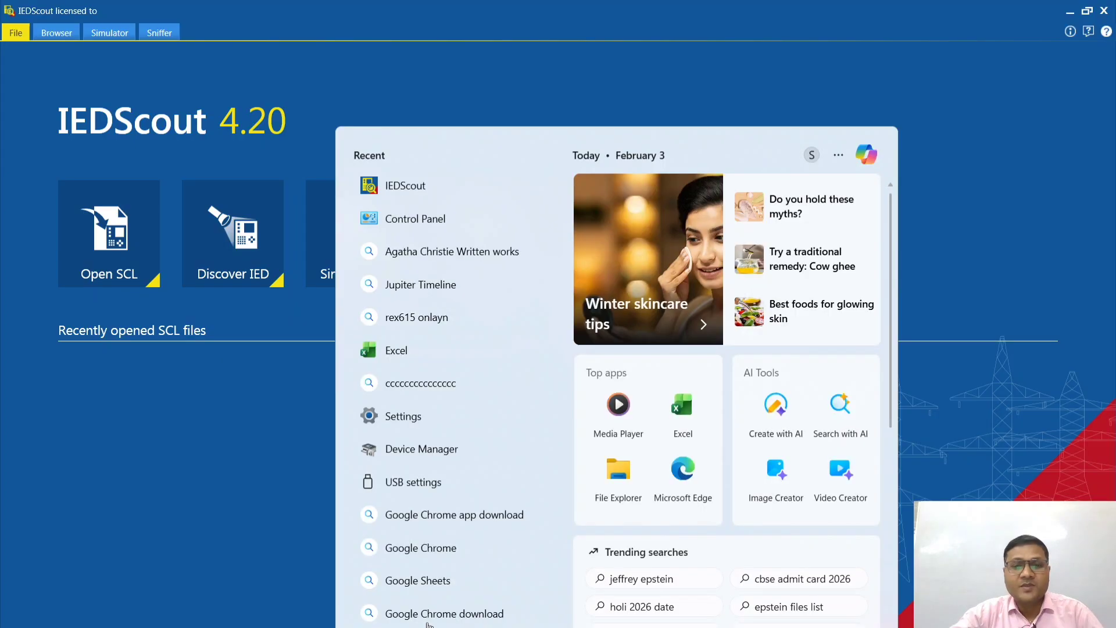
left_click(264, 576)
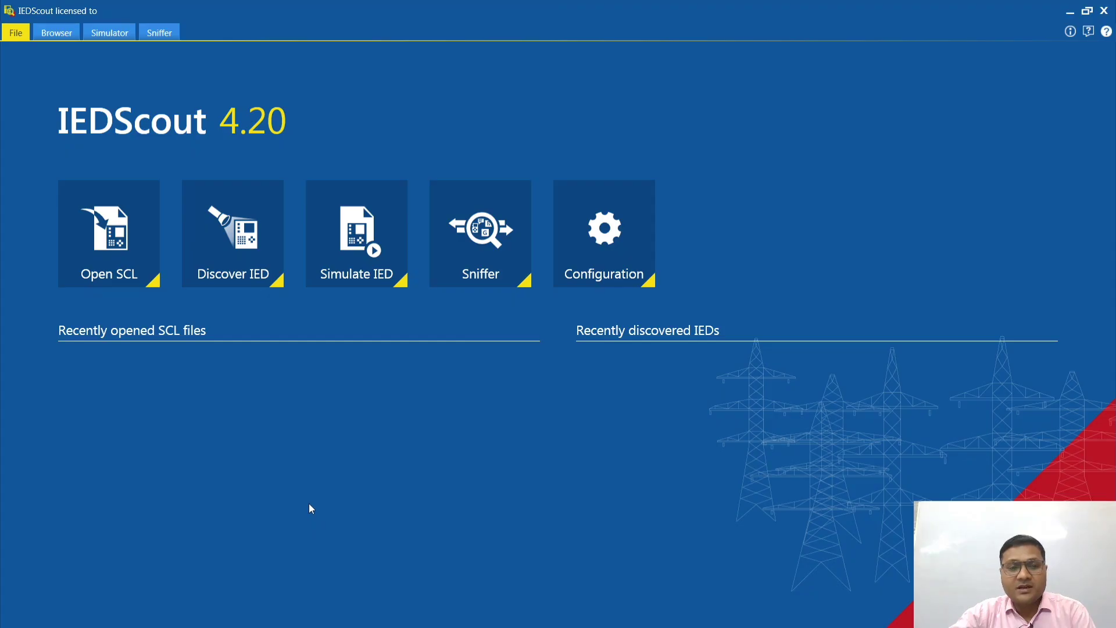
key("super+s")
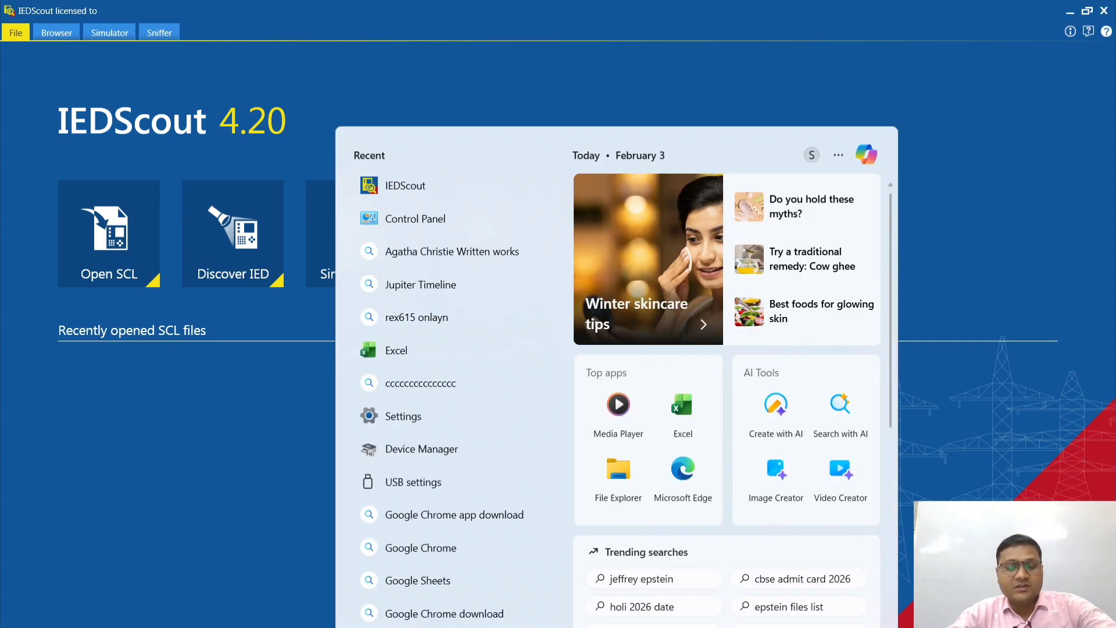
type("CON")
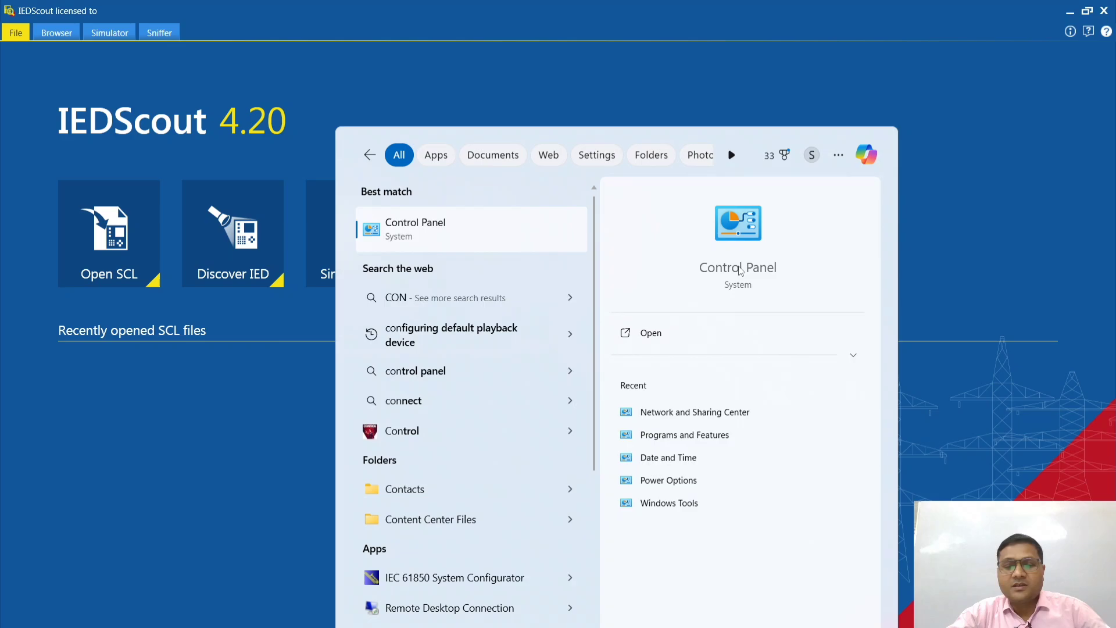
left_click(739, 271)
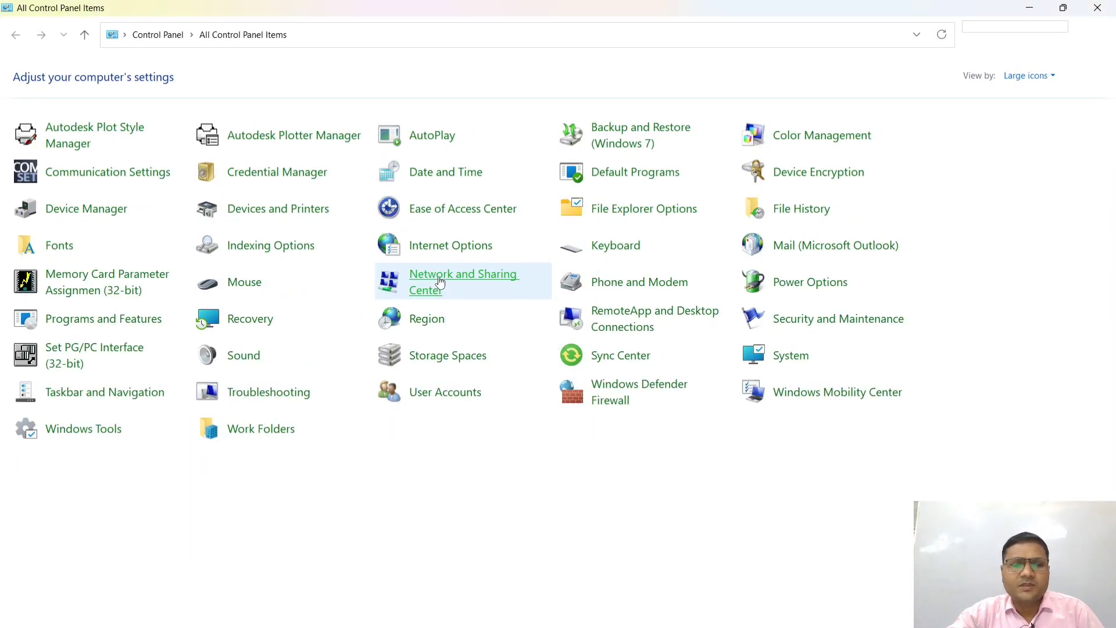
left_click(434, 283)
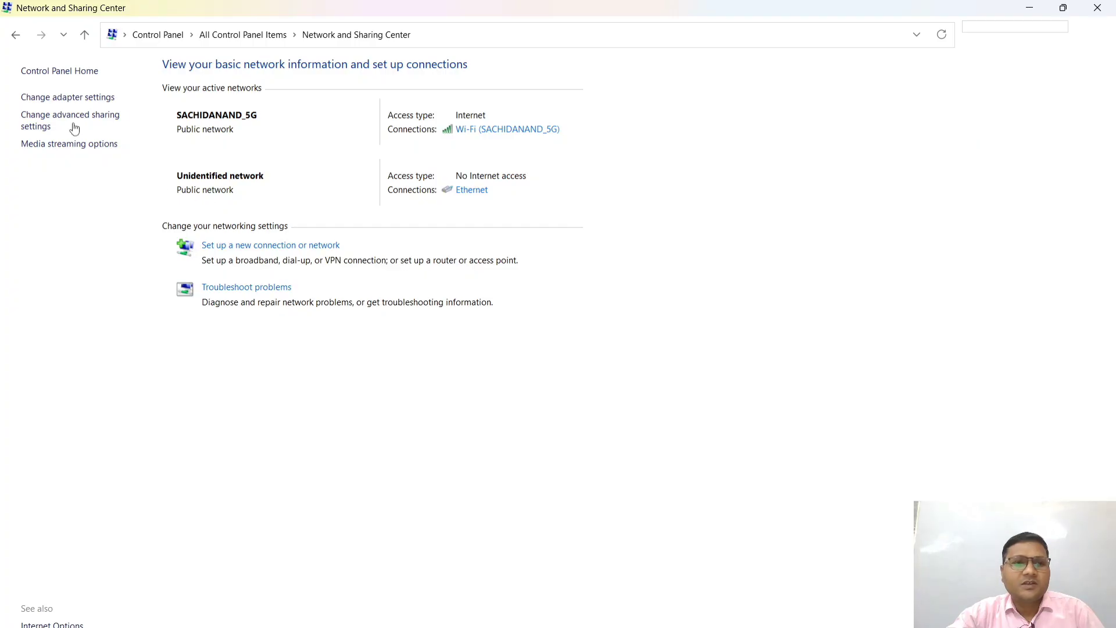
left_click(84, 97)
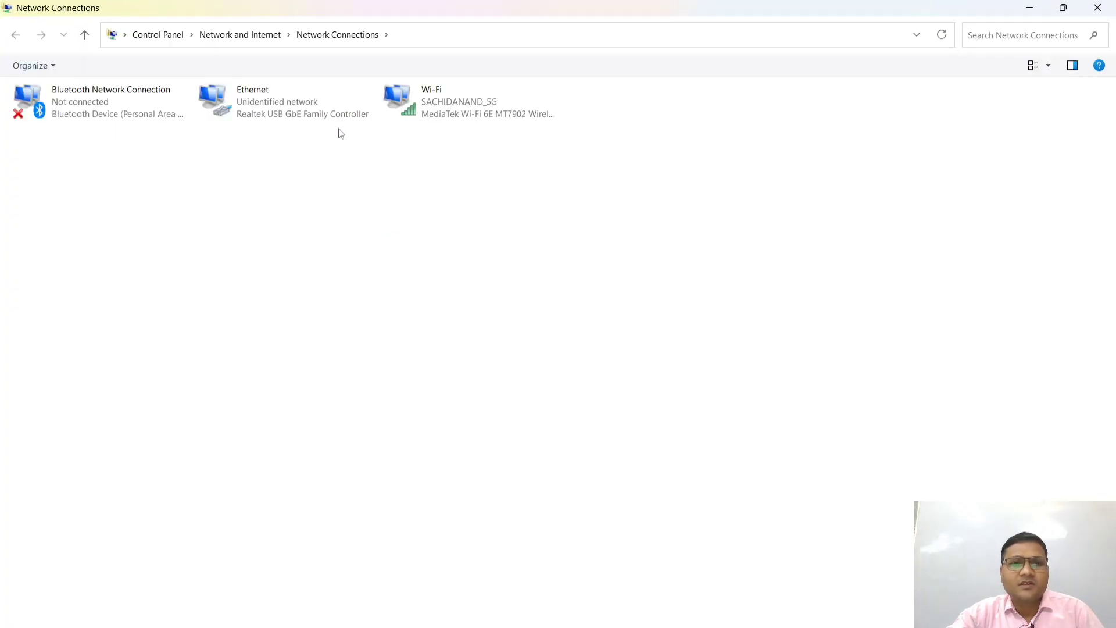
Step: Check the Ethernet adapter's IPv4 address and subnet mask settings, and close the network and Control Panel windows
double_click(291, 106)
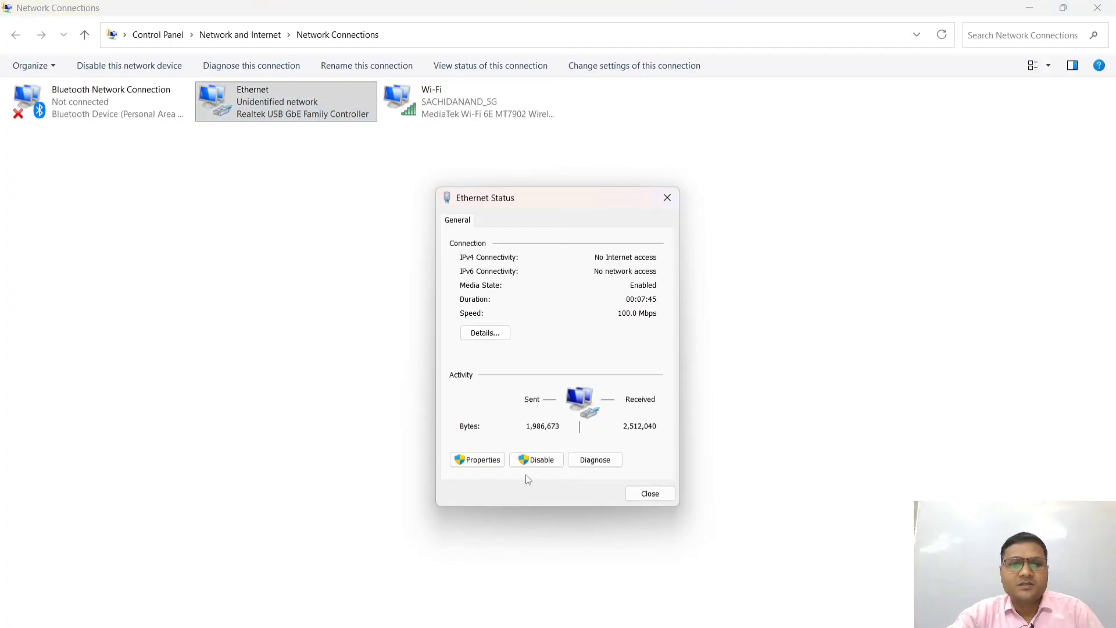
left_click(480, 461)
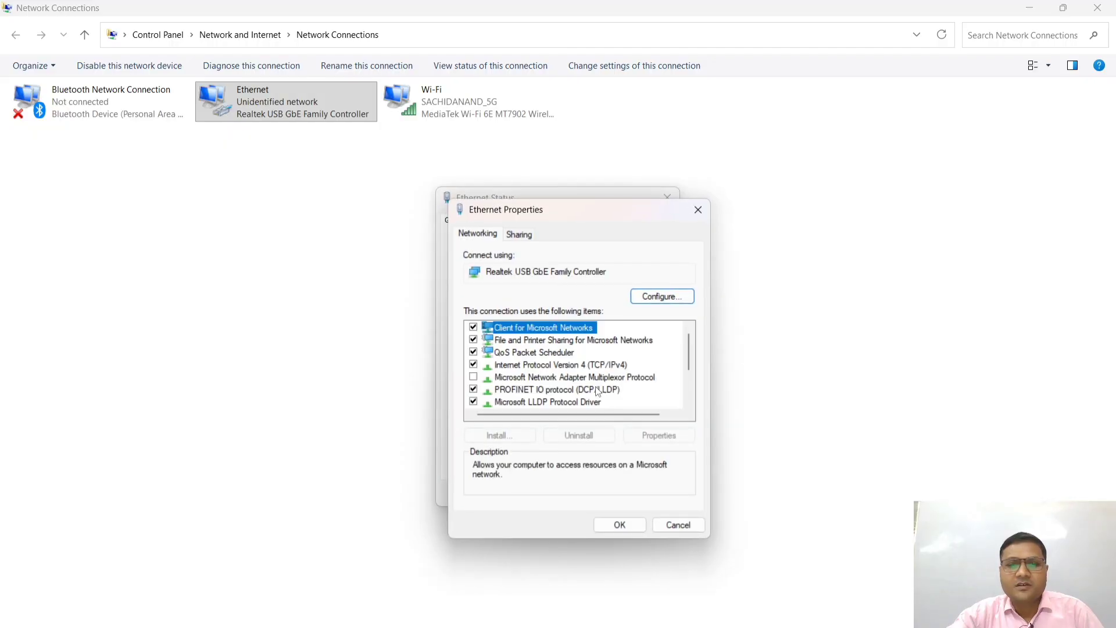
double_click(612, 366)
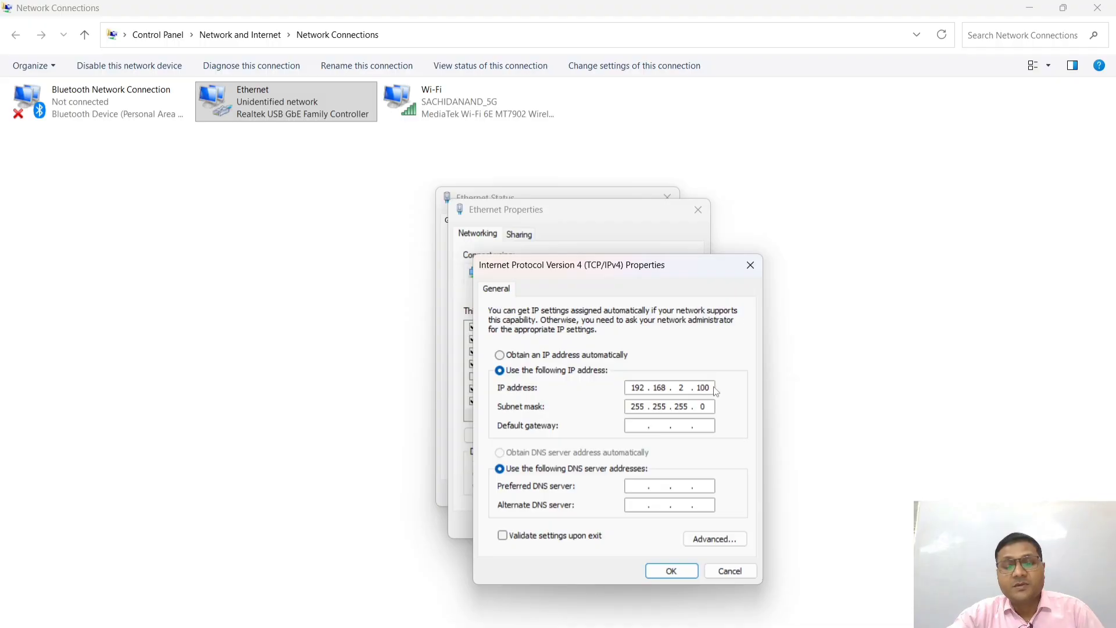
left_click(672, 571)
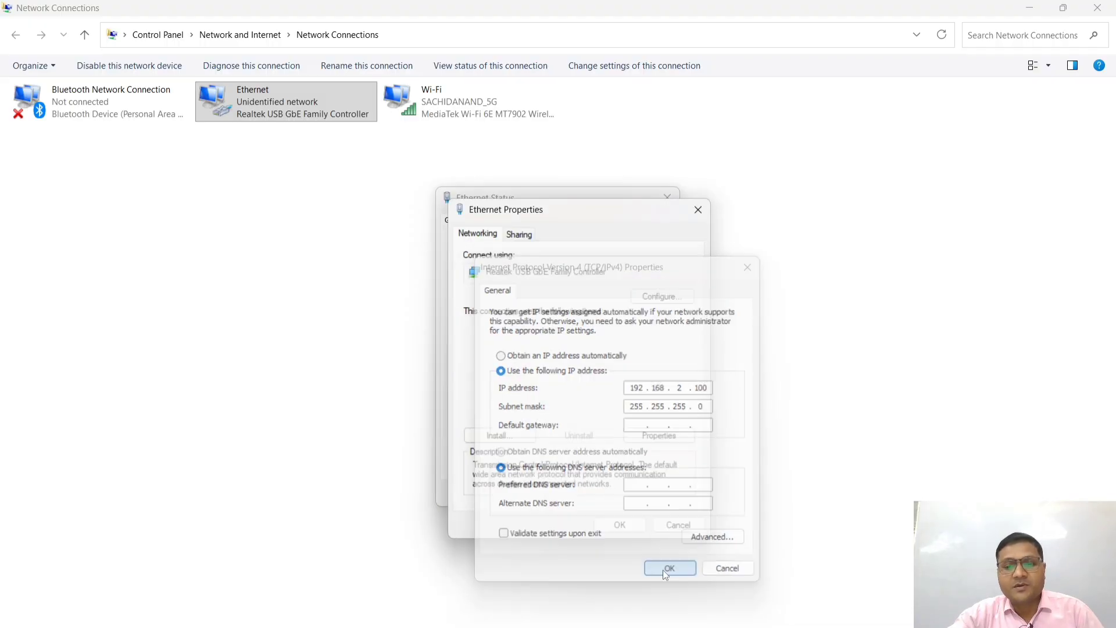
left_click(621, 525)
left_click(650, 493)
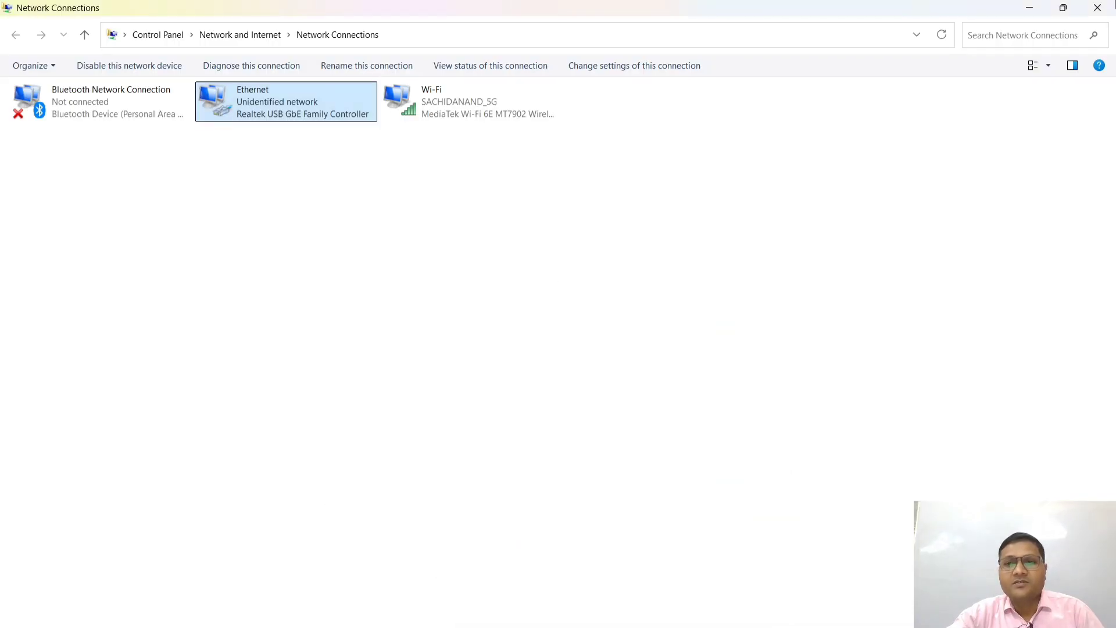
left_click(1105, 8)
left_click(1109, 7)
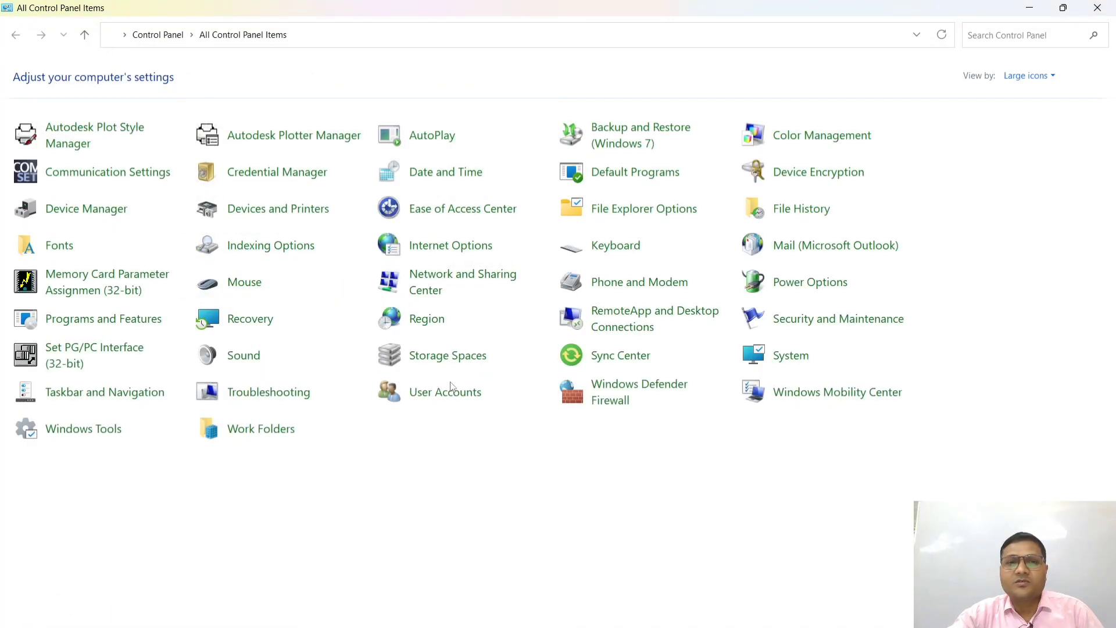
left_click(1104, 7)
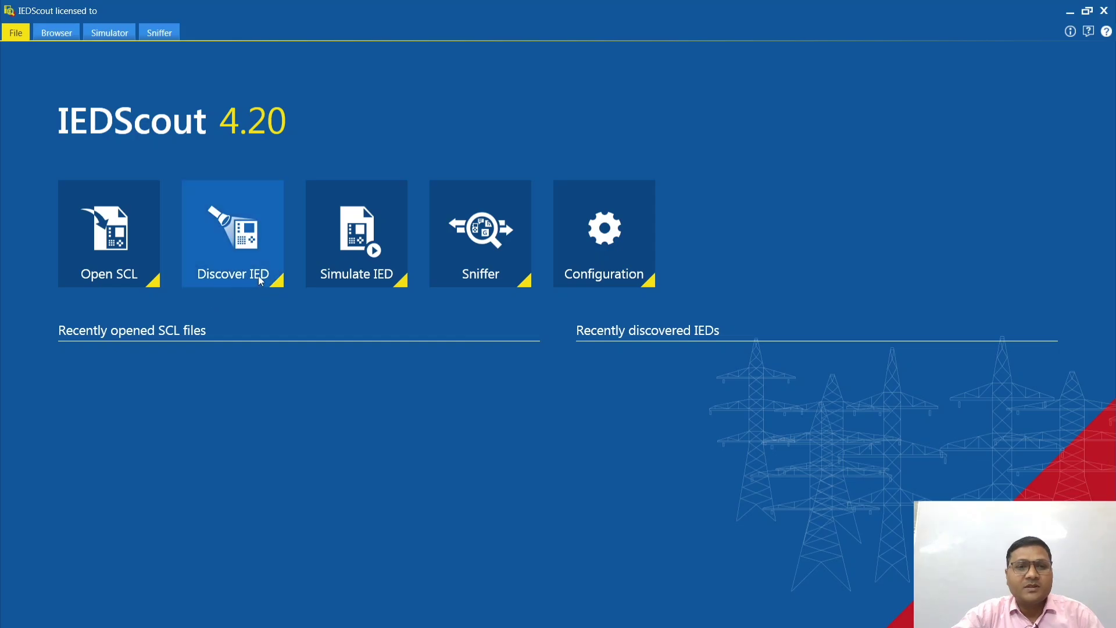
Step: Discover the IED at IP address 192.168.2.10 in IEDScout
left_click(249, 254)
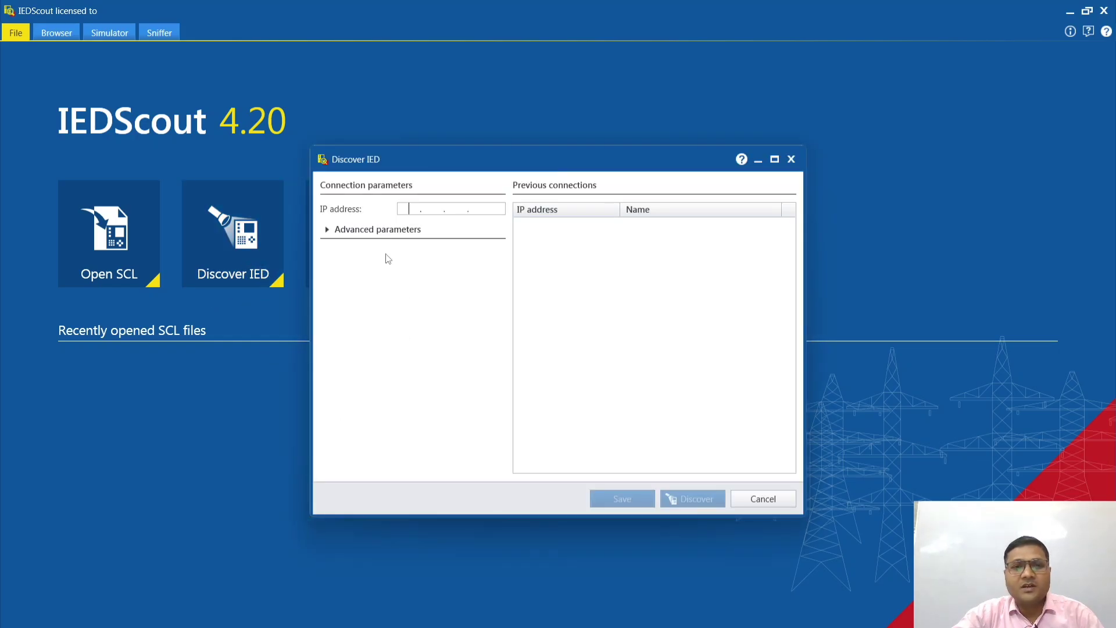
left_click(405, 212)
type("1")
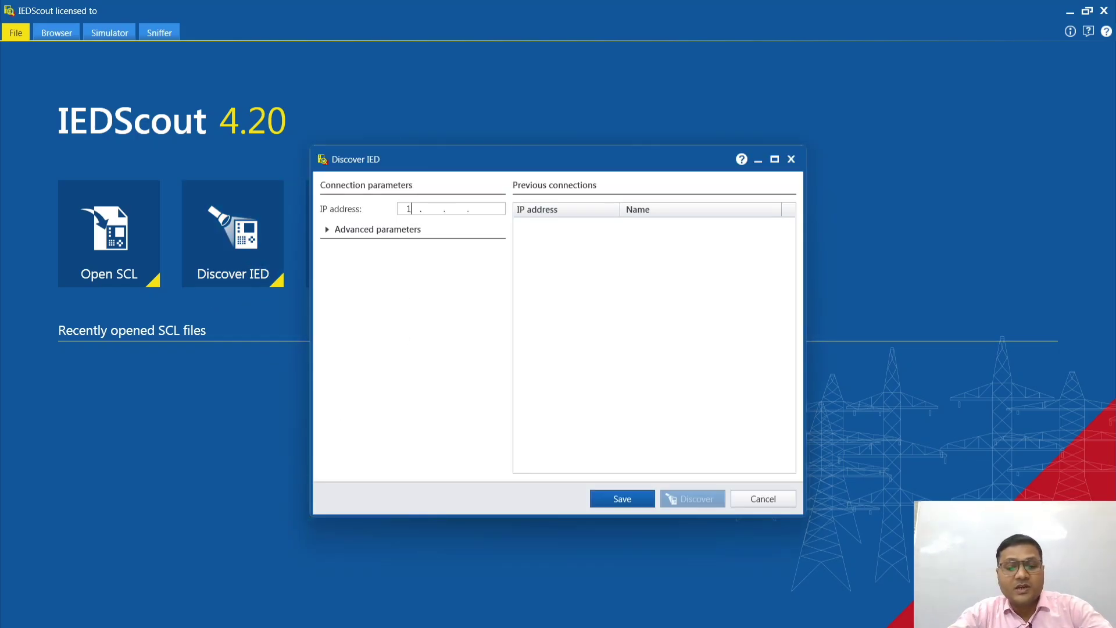
type("92.1")
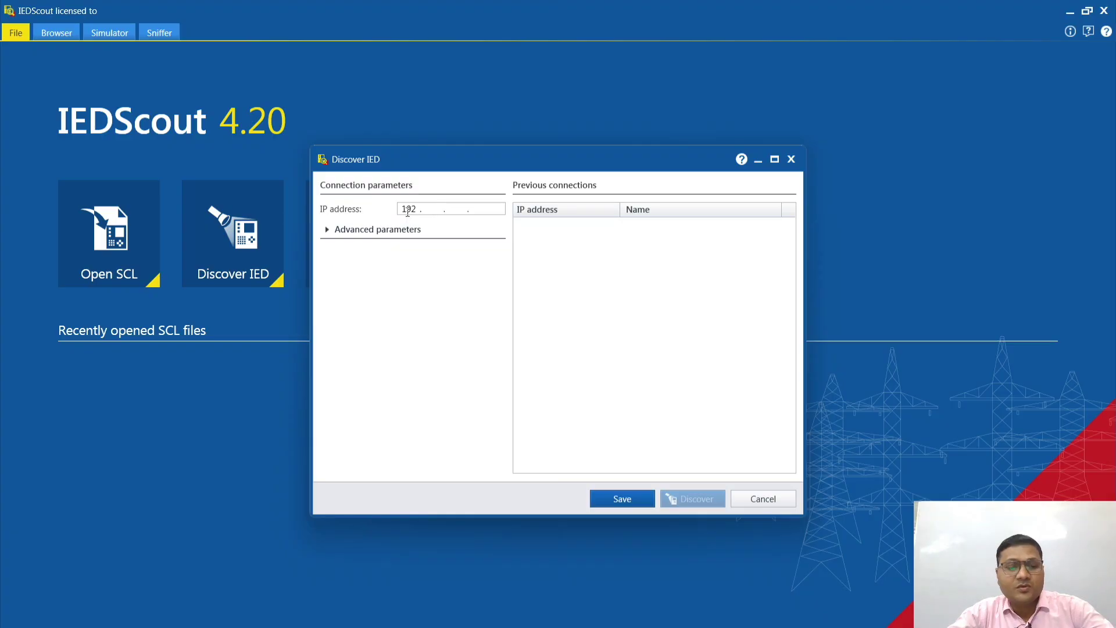
type("68 ")
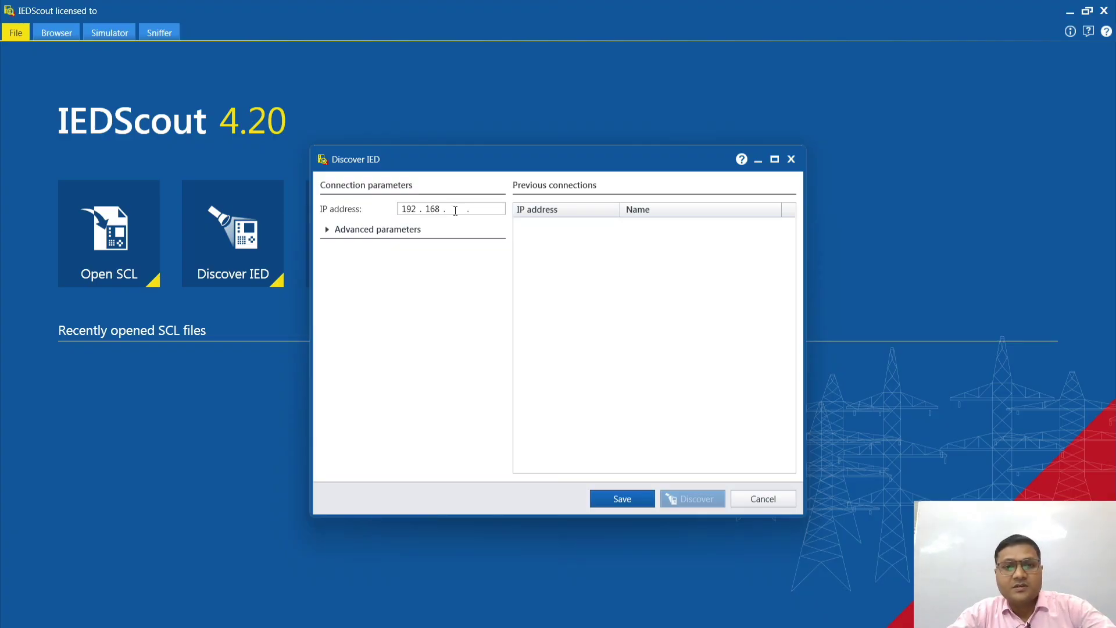
type("2.0")
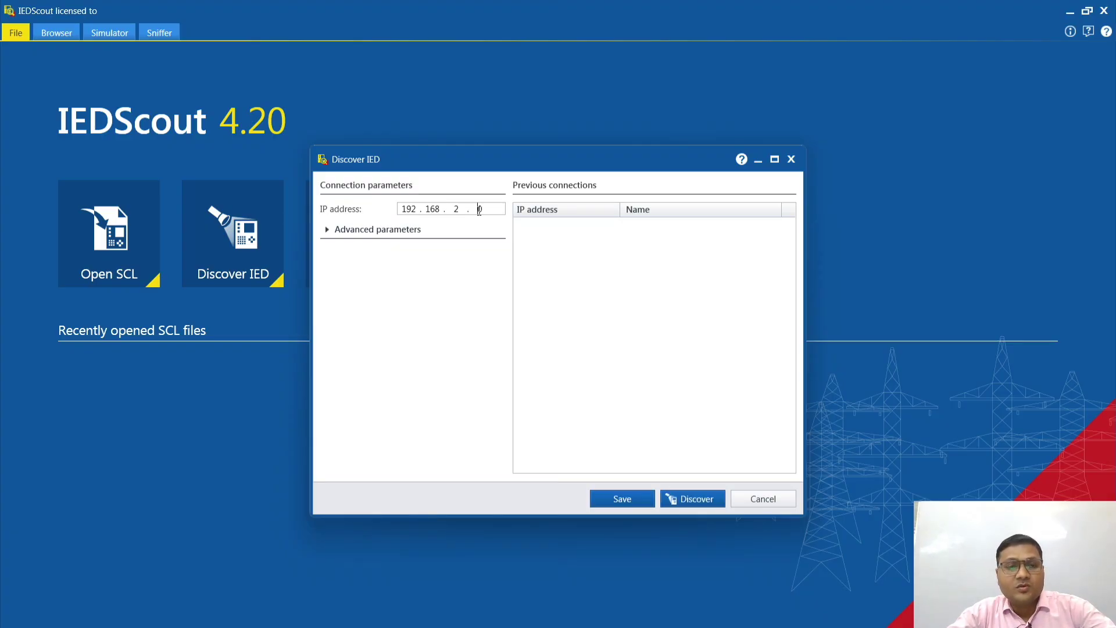
key("BackSpace")
type("10")
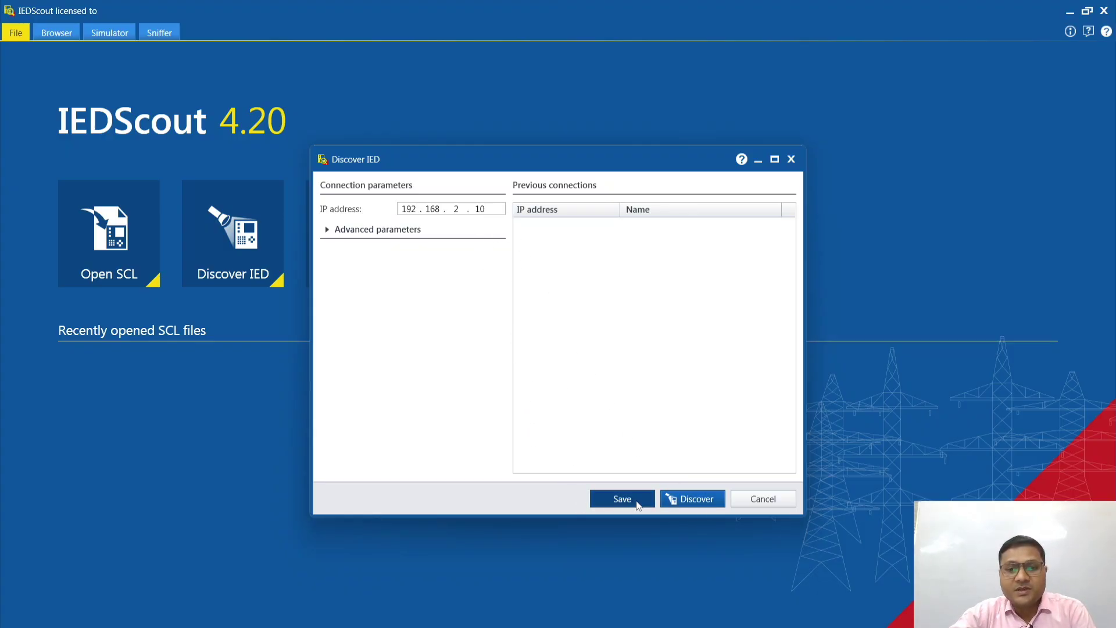
left_click(690, 500)
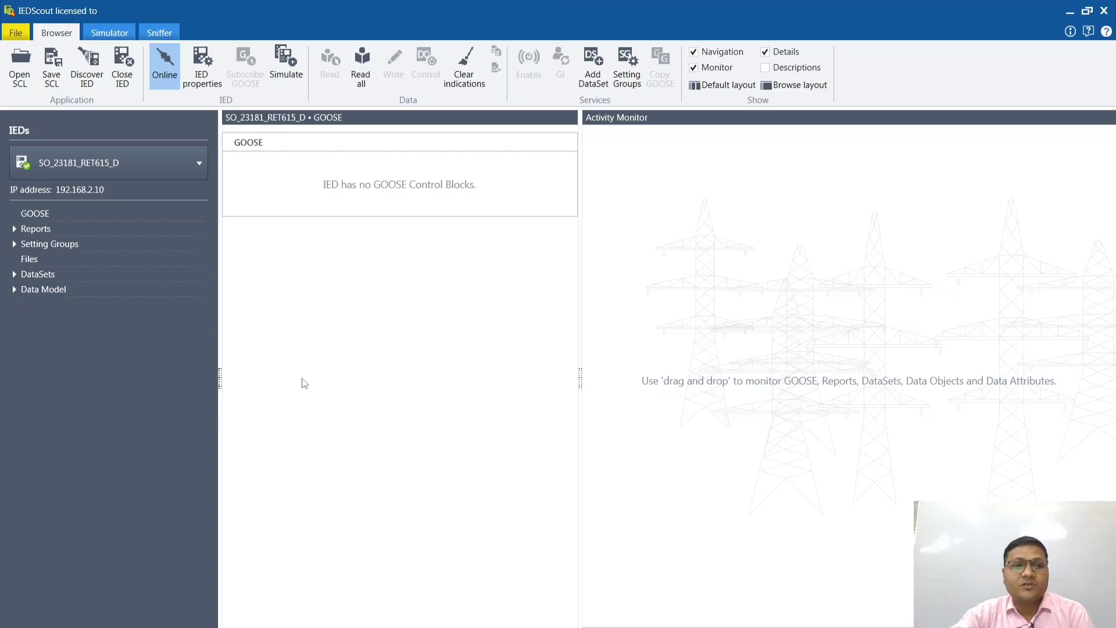
Step: Expand logical device LD0 in the IED's data model and examine its logical nodes
left_click(14, 290)
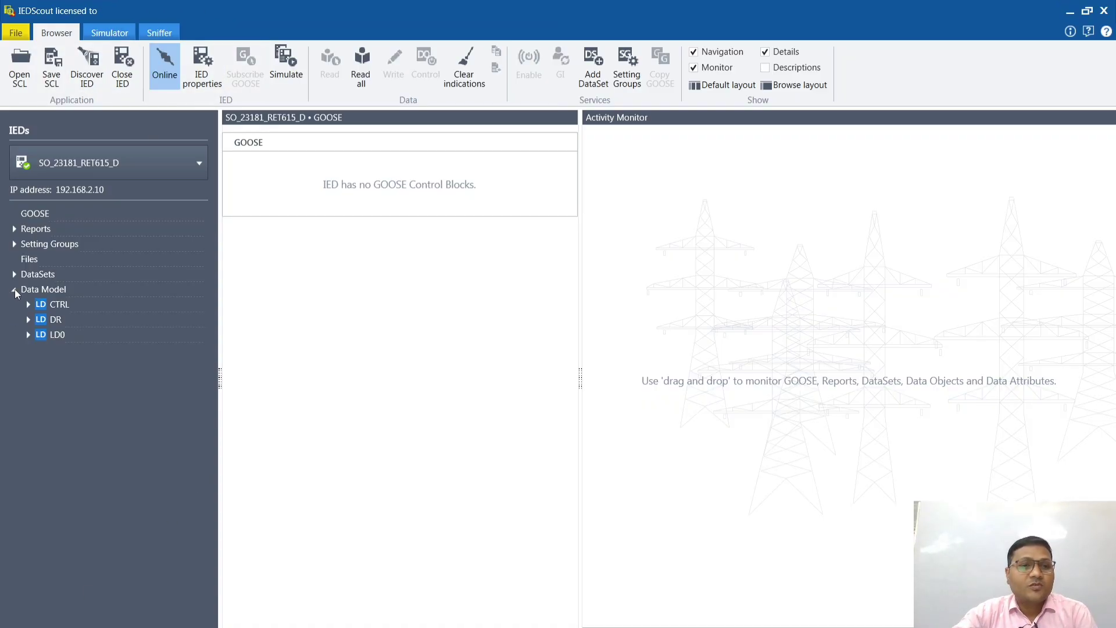
left_click(29, 335)
scroll(99, 394, "down", 8)
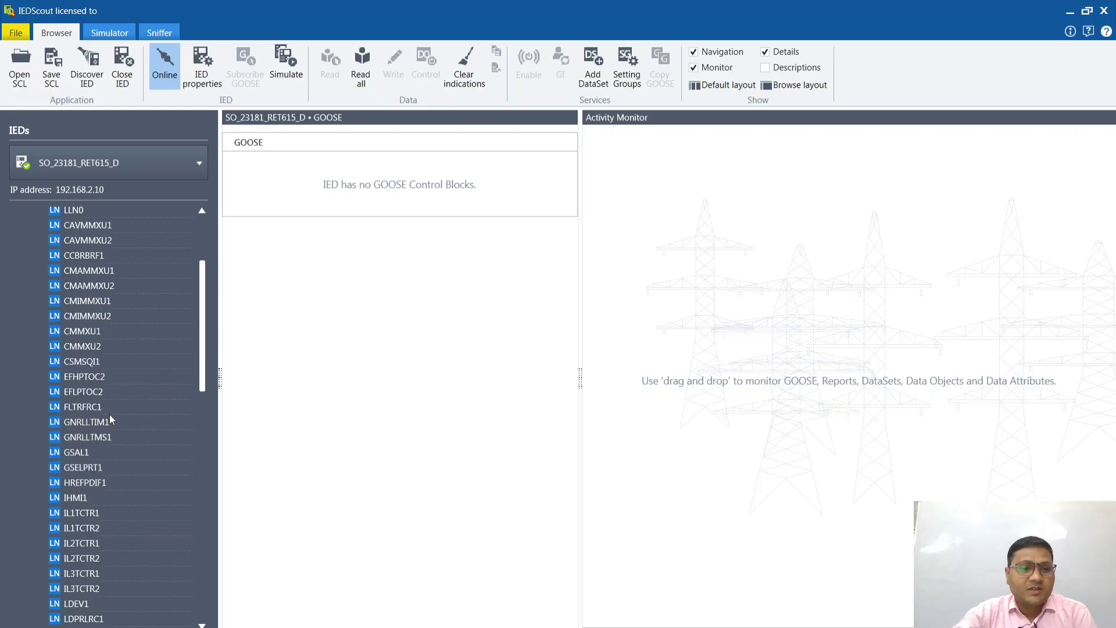
scroll(118, 436, "down", 15)
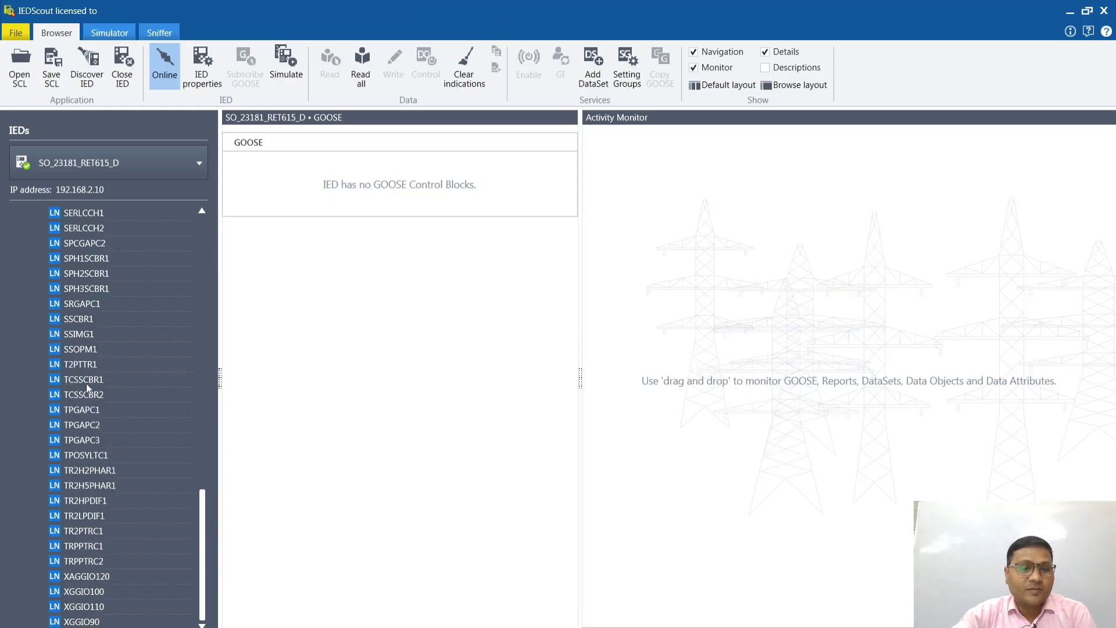
scroll(86, 510, "up", 2)
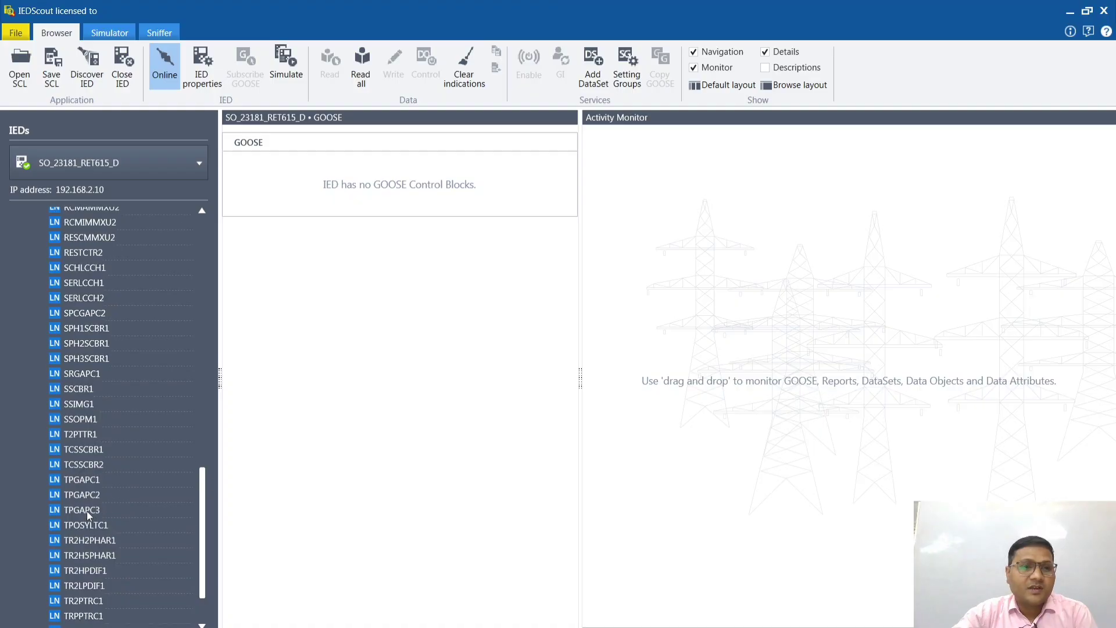
scroll(87, 511, "up", 4)
scroll(92, 534, "down", 6)
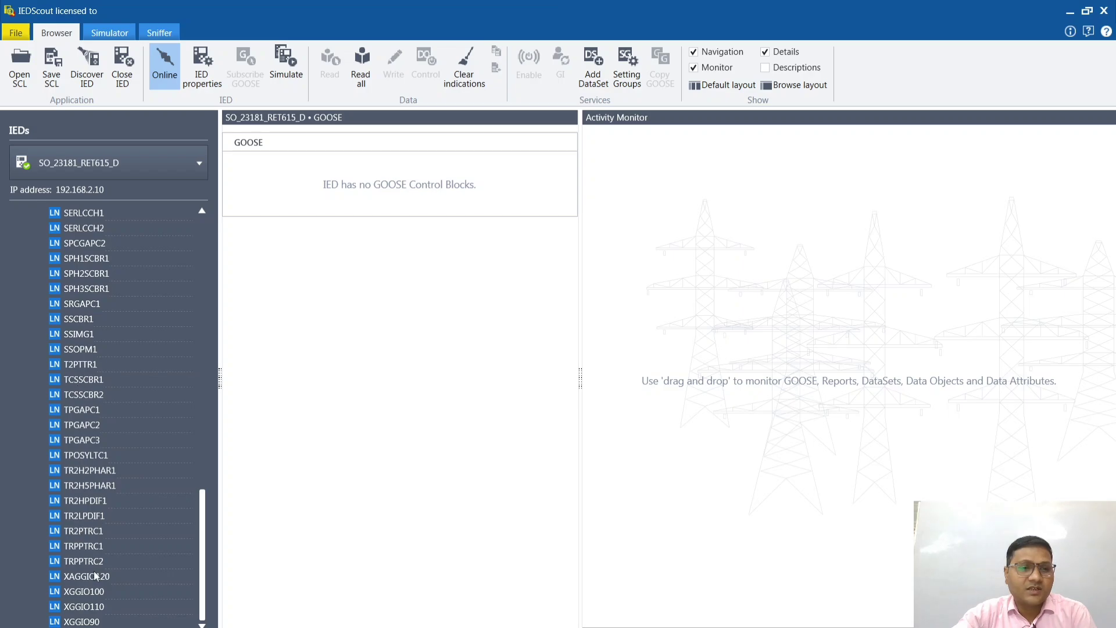
scroll(86, 456, "up", 3)
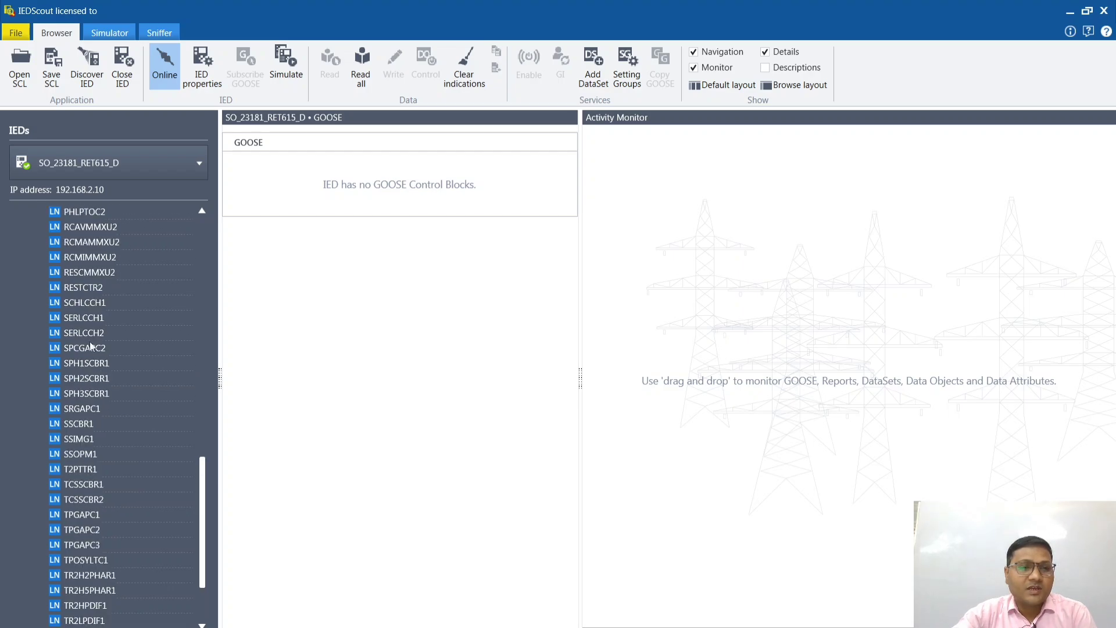
scroll(78, 428, "up", 3)
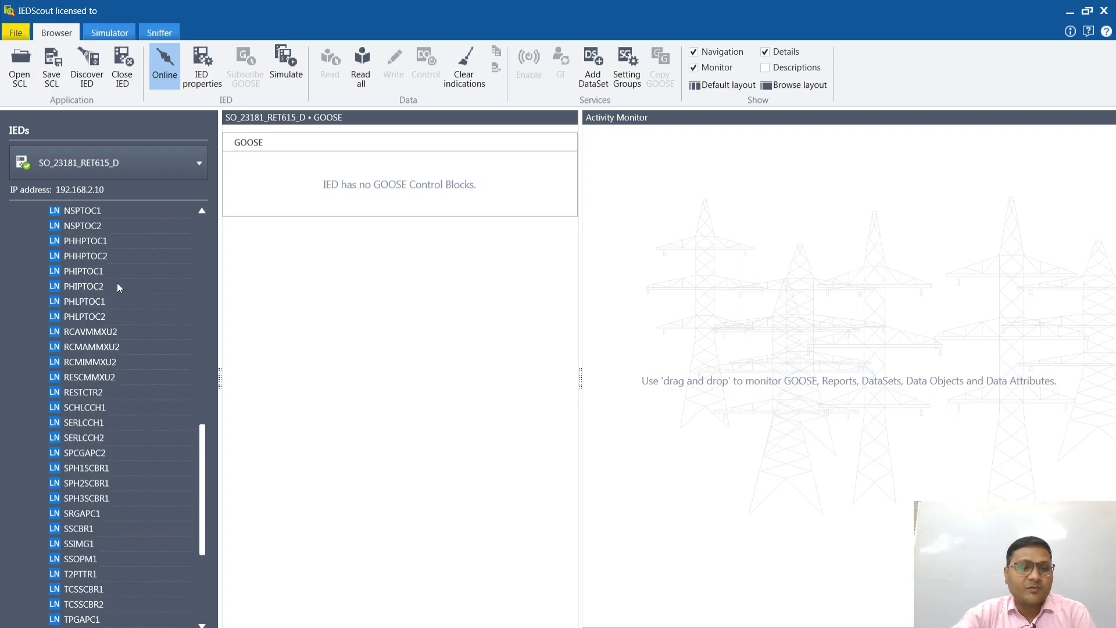
scroll(84, 605, "down", 3)
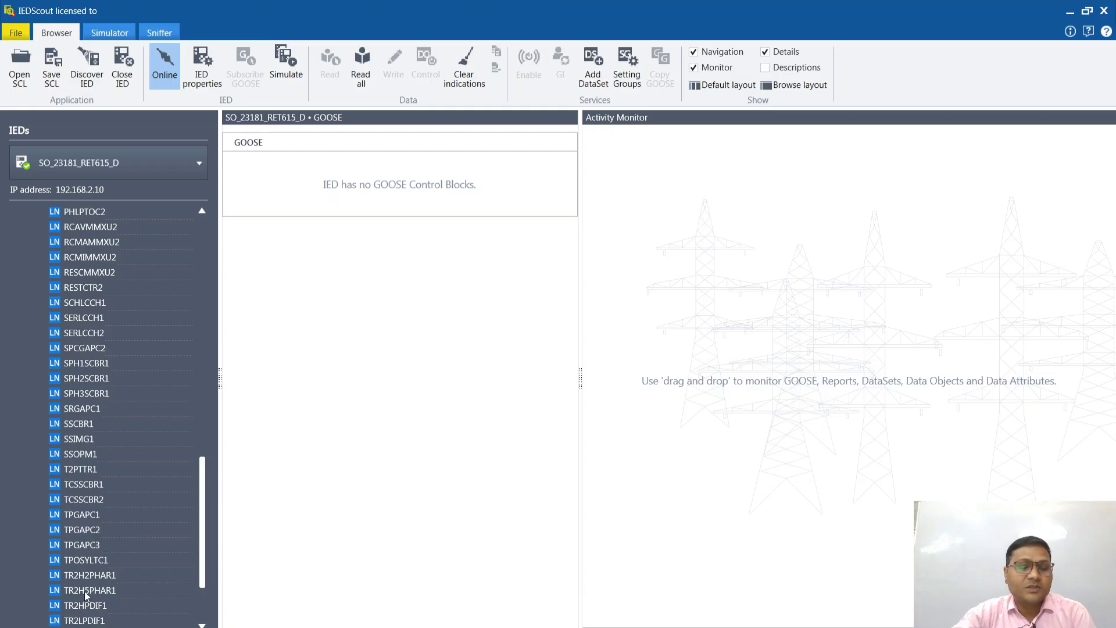
scroll(85, 593, "down", 3)
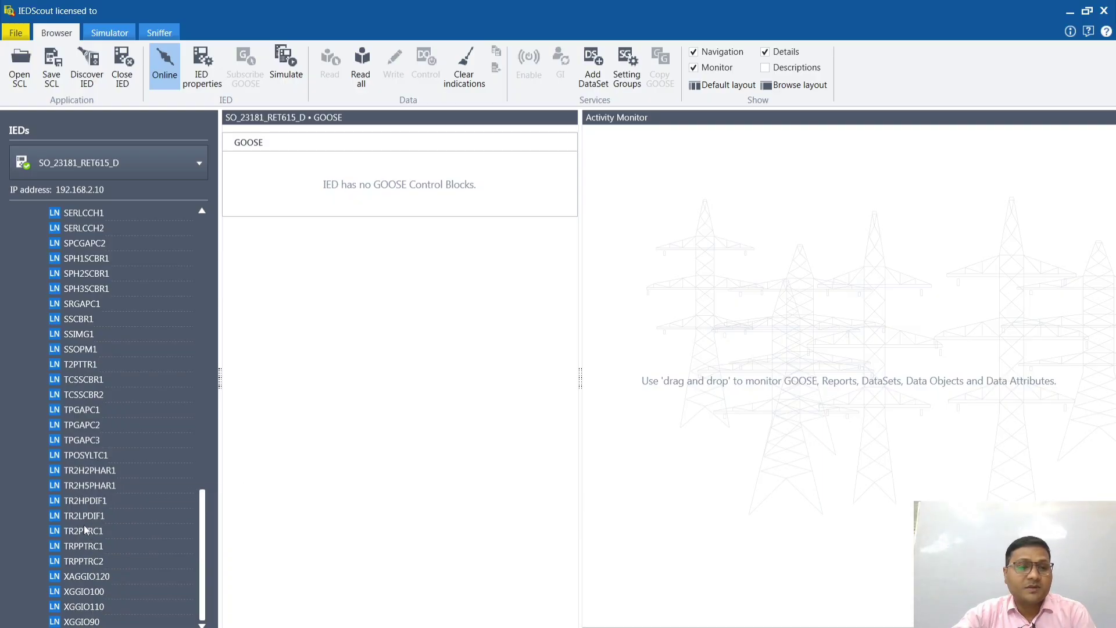
scroll(85, 479, "up", 1)
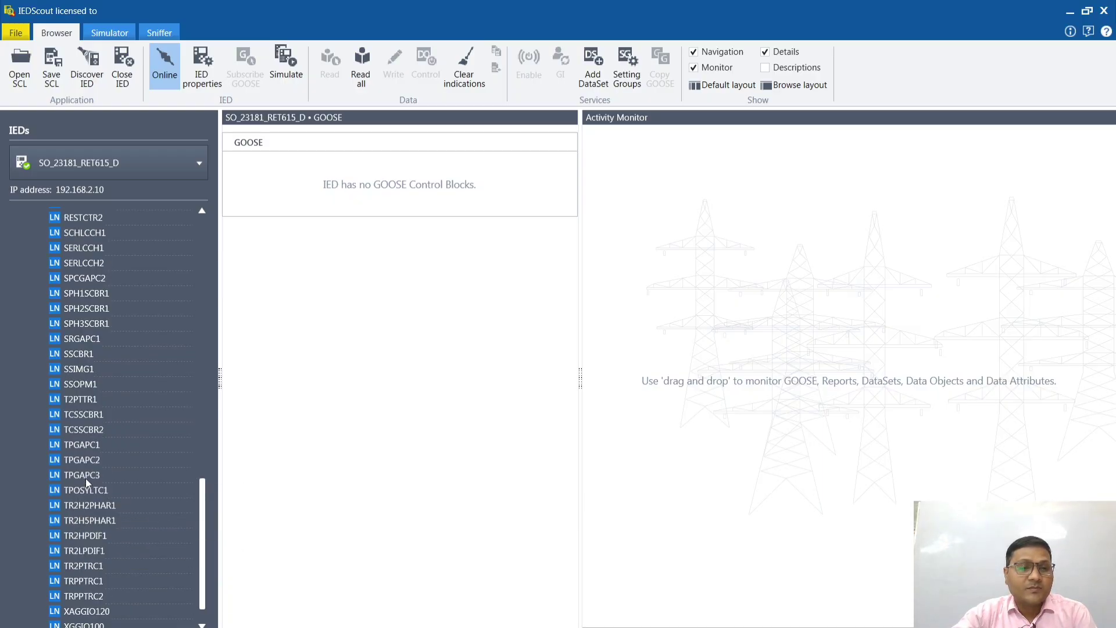
scroll(86, 479, "up", 3)
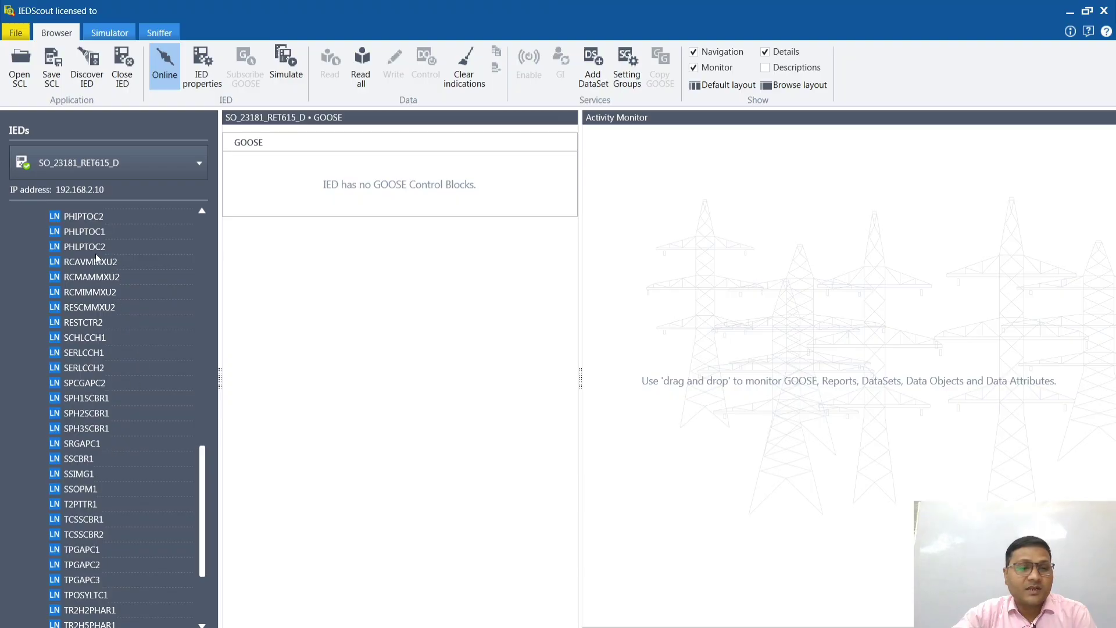
scroll(89, 480, "up", 7)
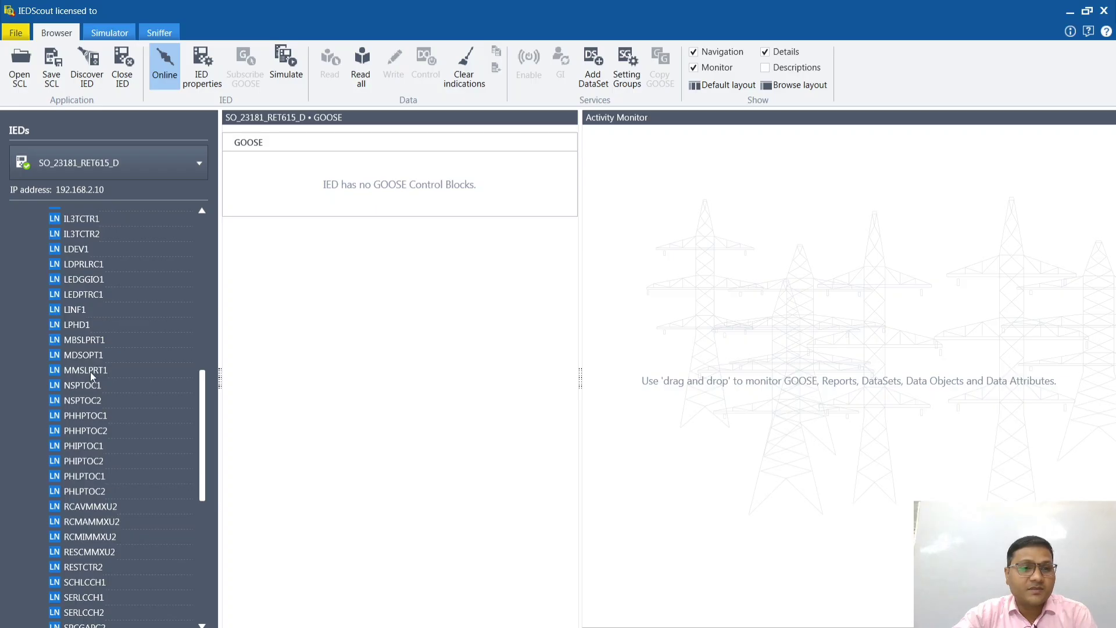
scroll(90, 397, "up", 2)
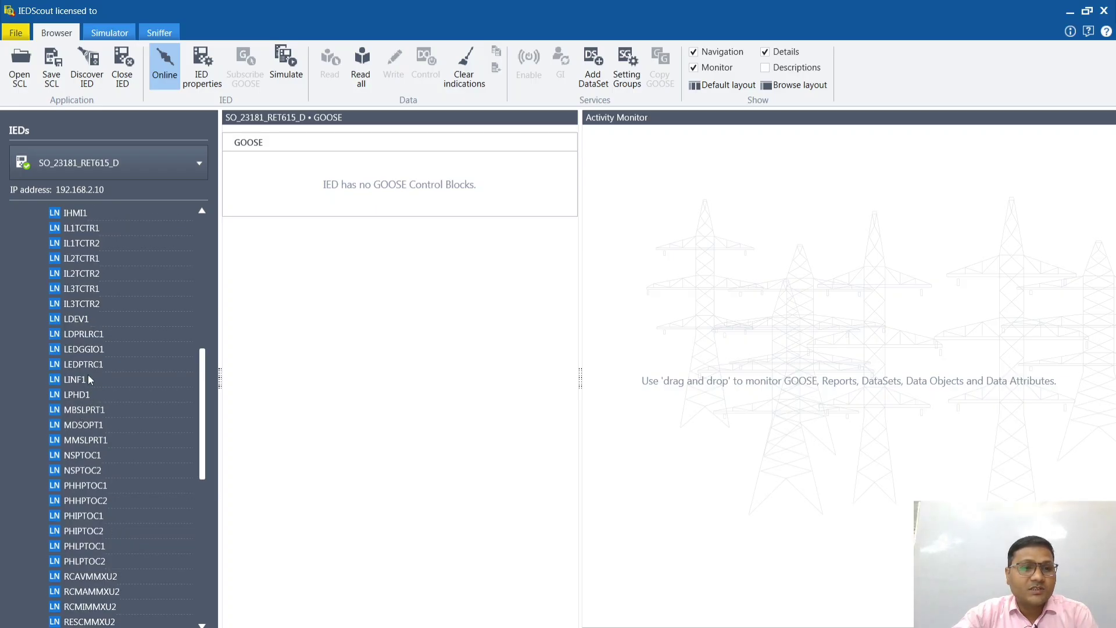
scroll(88, 375, "up", 3)
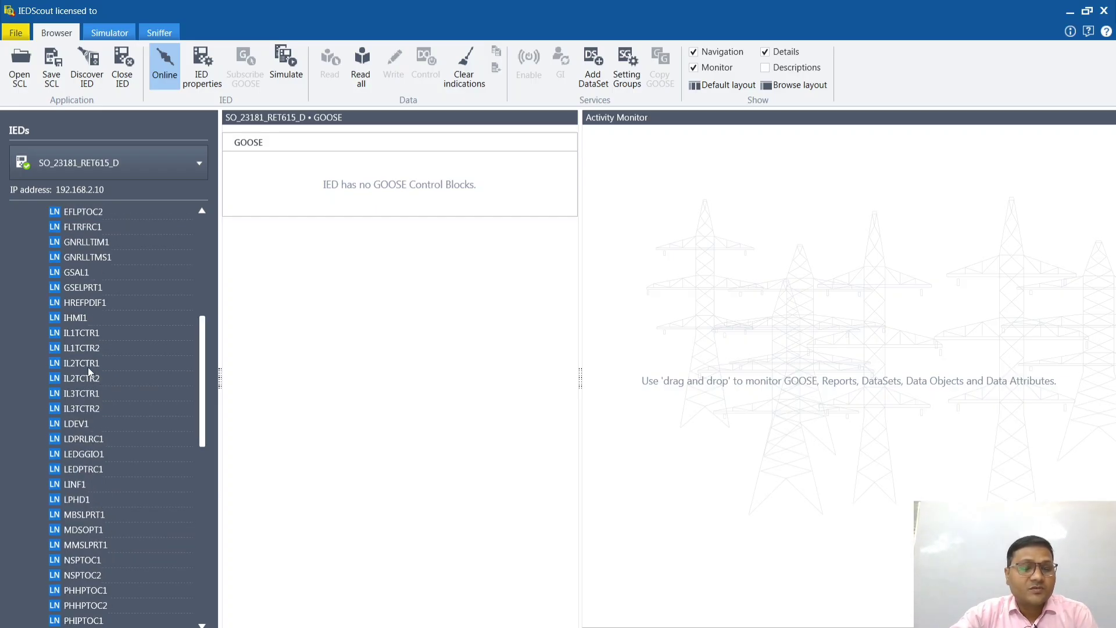
Step: Look through the logical nodes listed under LD0 for the one covering the relay's LEDs
scroll(88, 371, "up", 3)
scroll(88, 392, "up", 3)
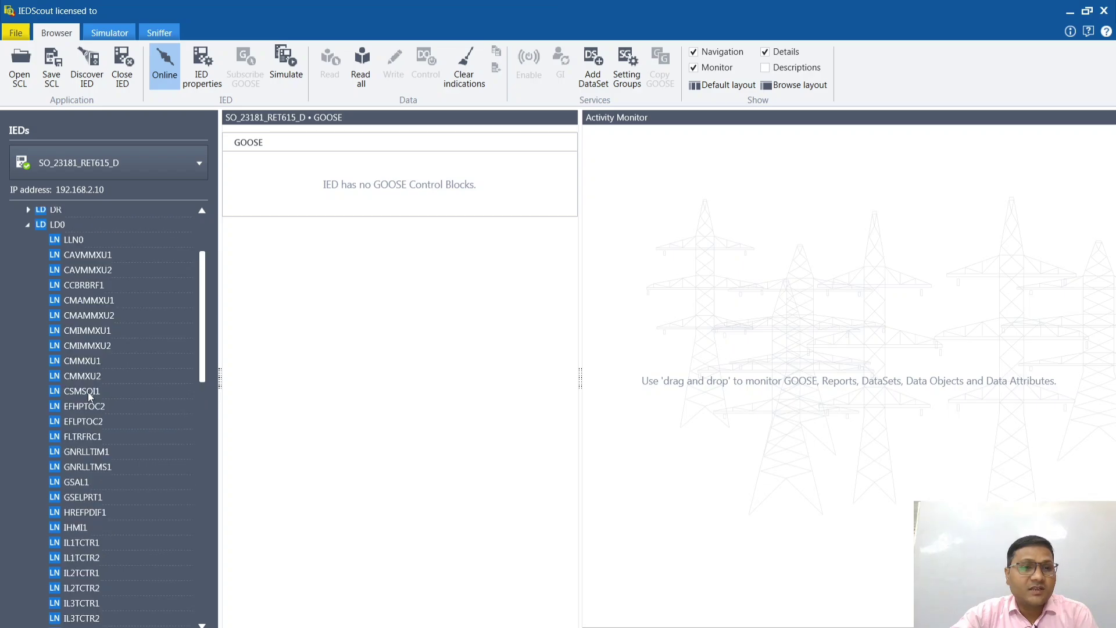
scroll(88, 401, "down", 3)
scroll(90, 430, "down", 2)
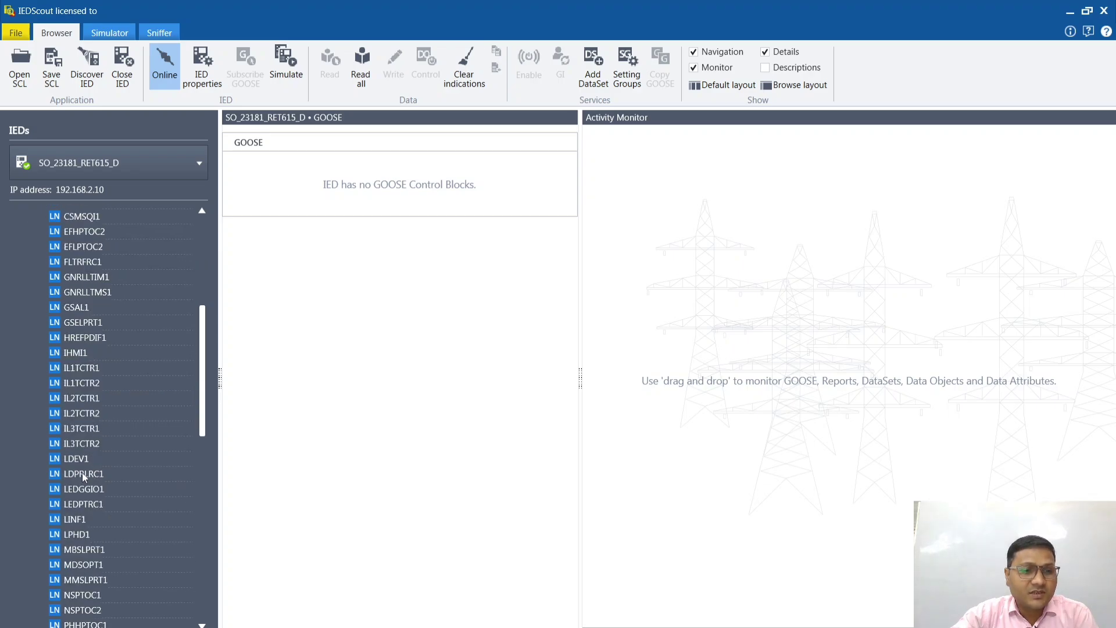
scroll(88, 394, "down", 2)
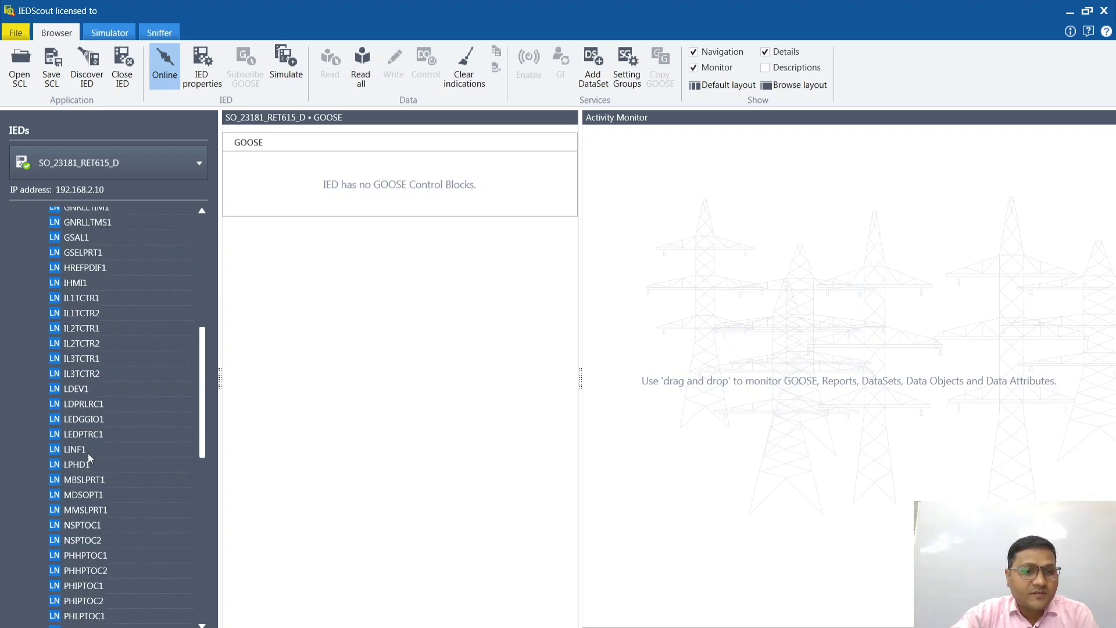
scroll(88, 458, "down", 2)
scroll(96, 487, "down", 5)
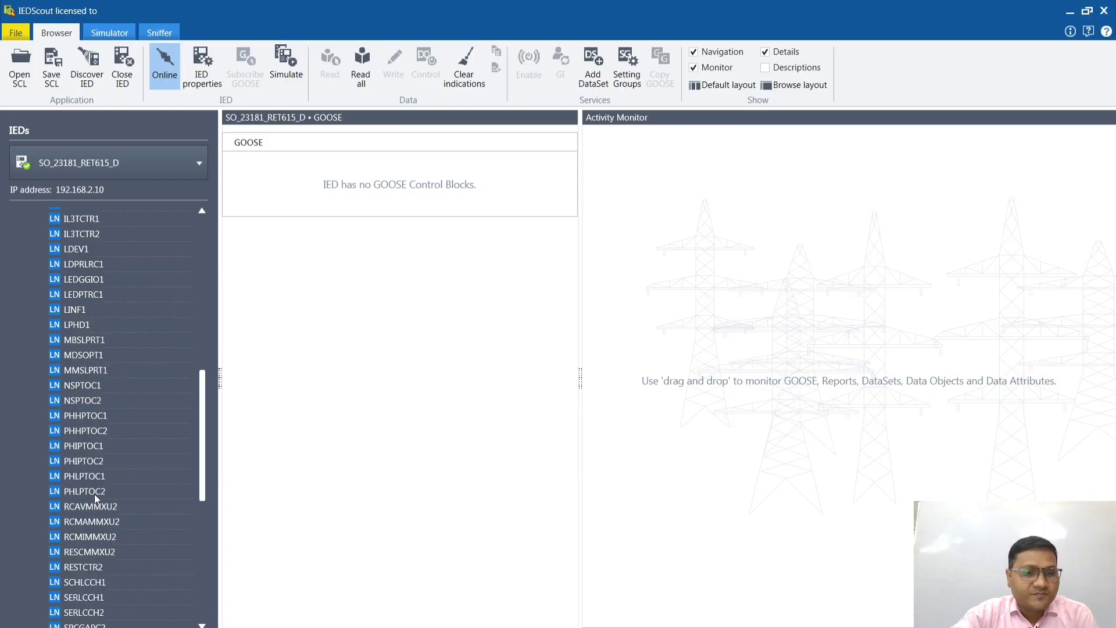
scroll(94, 505, "down", 3)
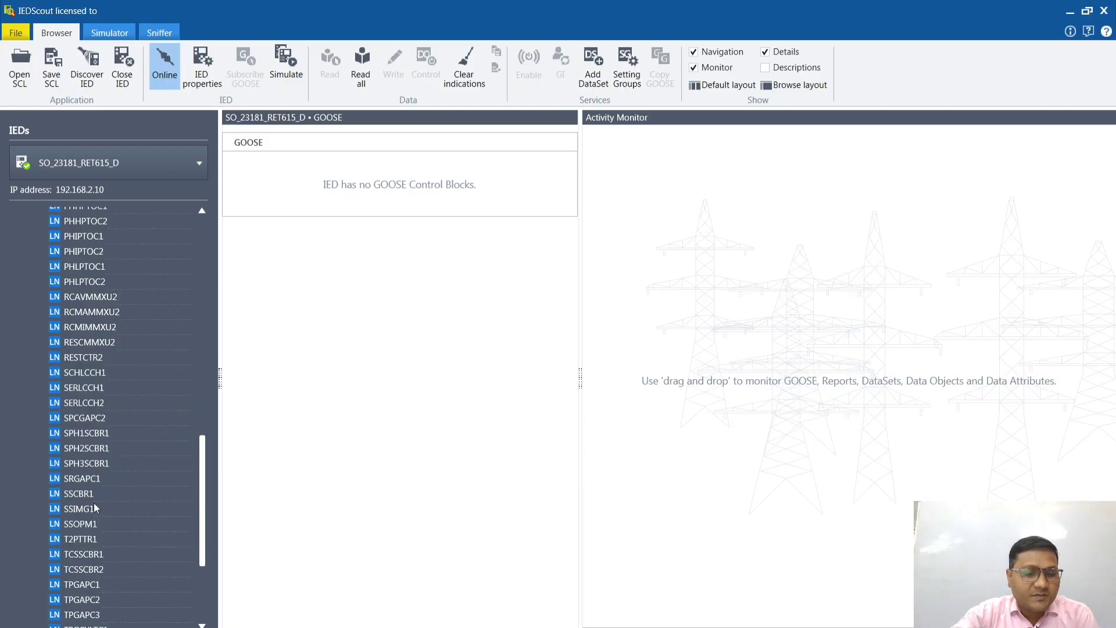
scroll(94, 508, "down", 5)
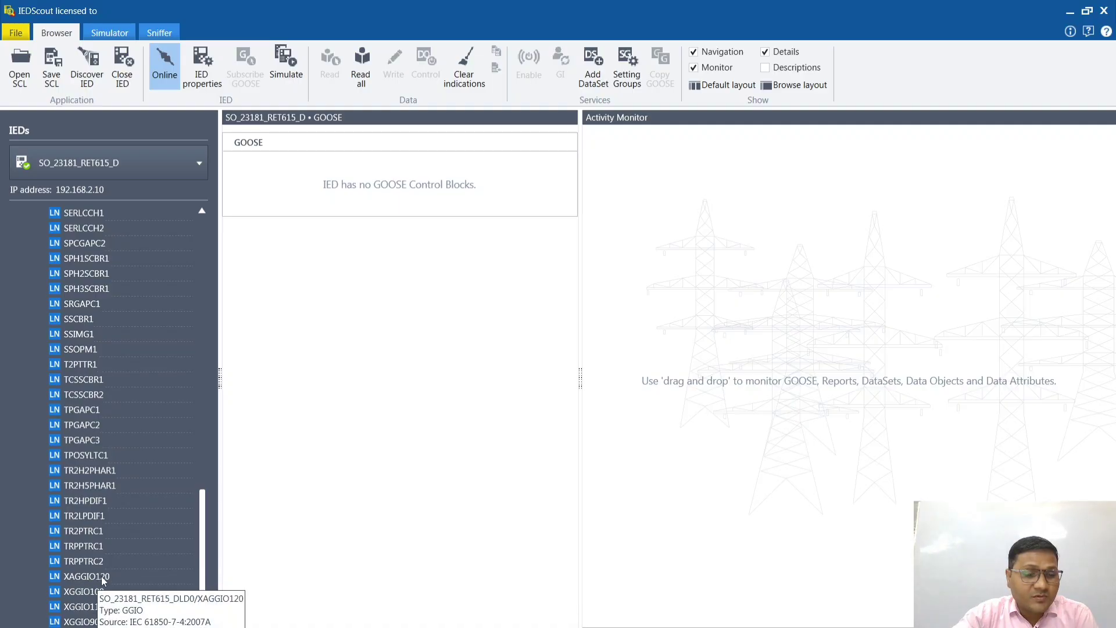
scroll(87, 498, "up", 2)
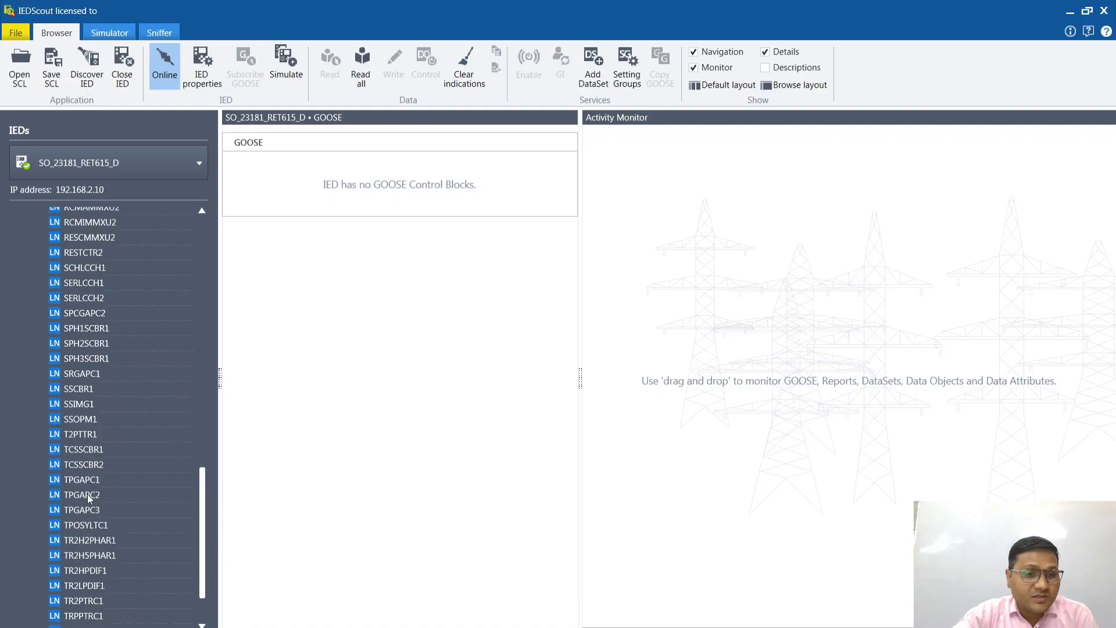
scroll(82, 489, "up", 3)
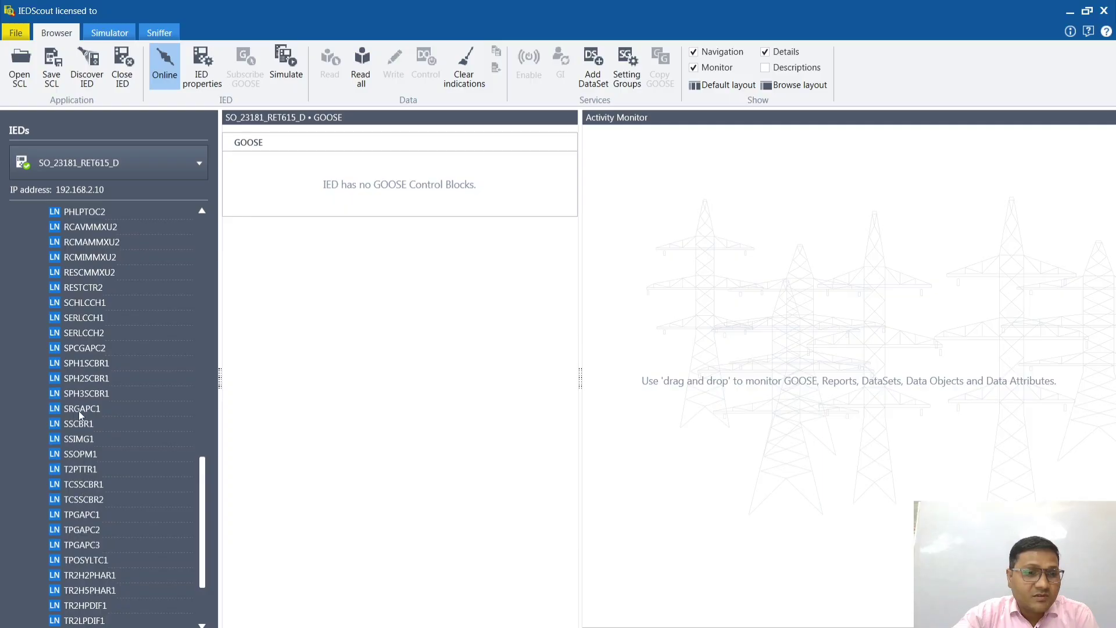
scroll(88, 432, "up", 3)
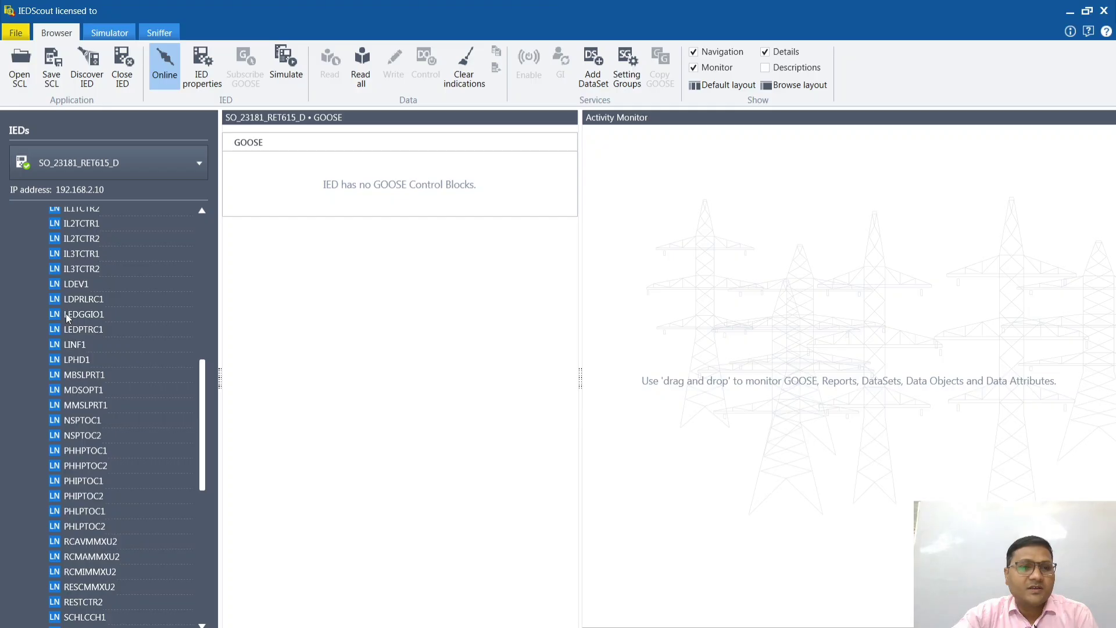
Step: Open logical node LEDGGIO1 and examine its alarm, indication and LED data objects, including the attributes of Ind1
left_click(65, 314)
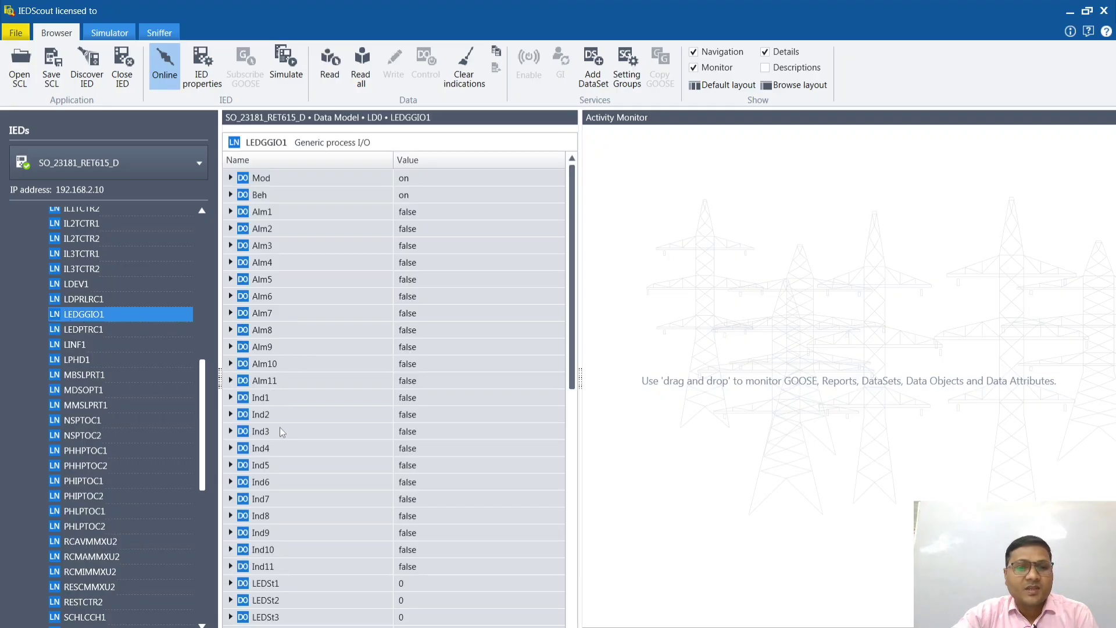
scroll(285, 433, "down", 3)
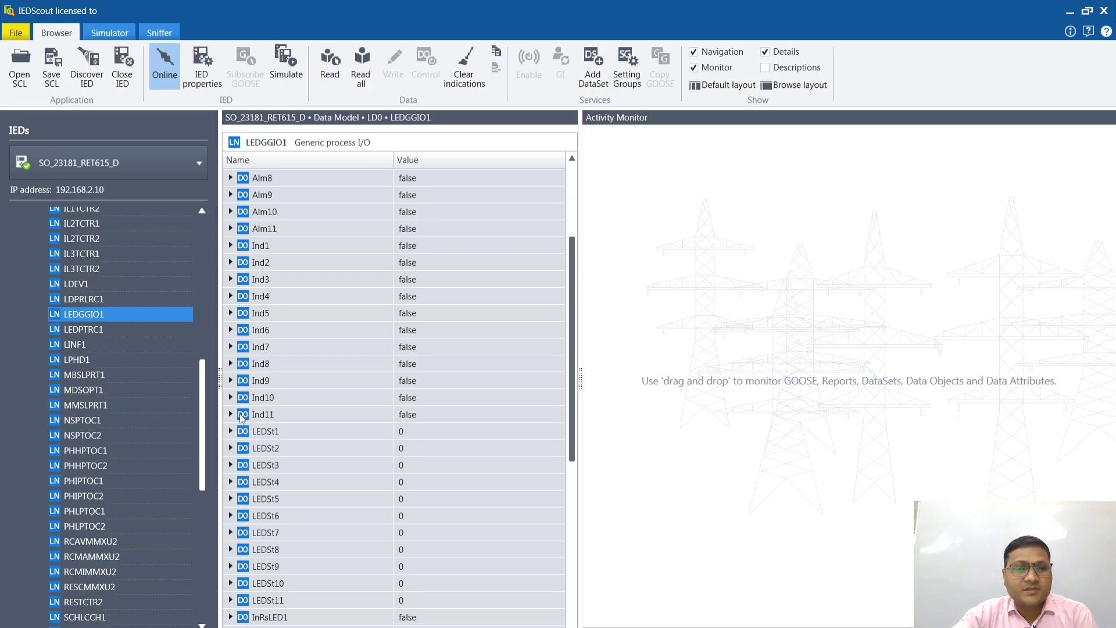
scroll(285, 462, "down", 7)
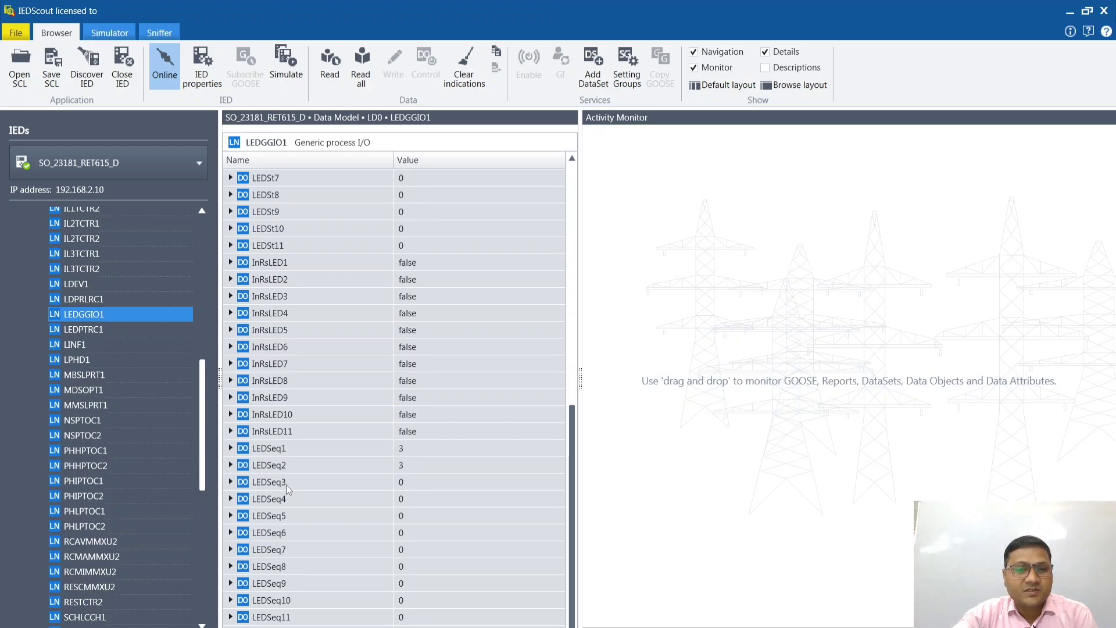
scroll(291, 490, "up", 10)
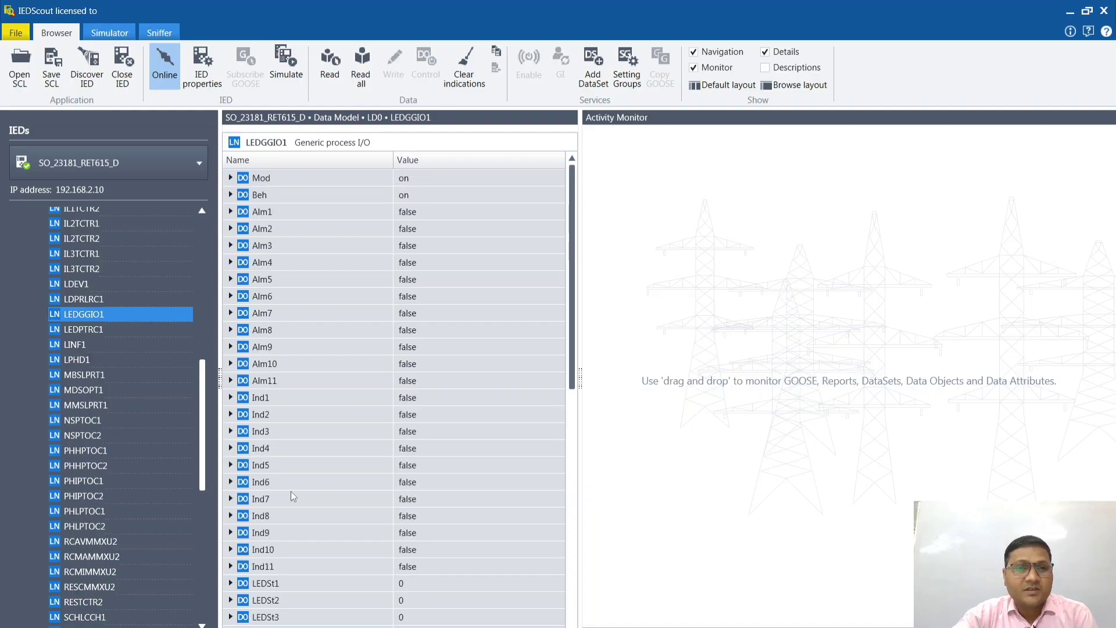
scroll(291, 496, "down", 1)
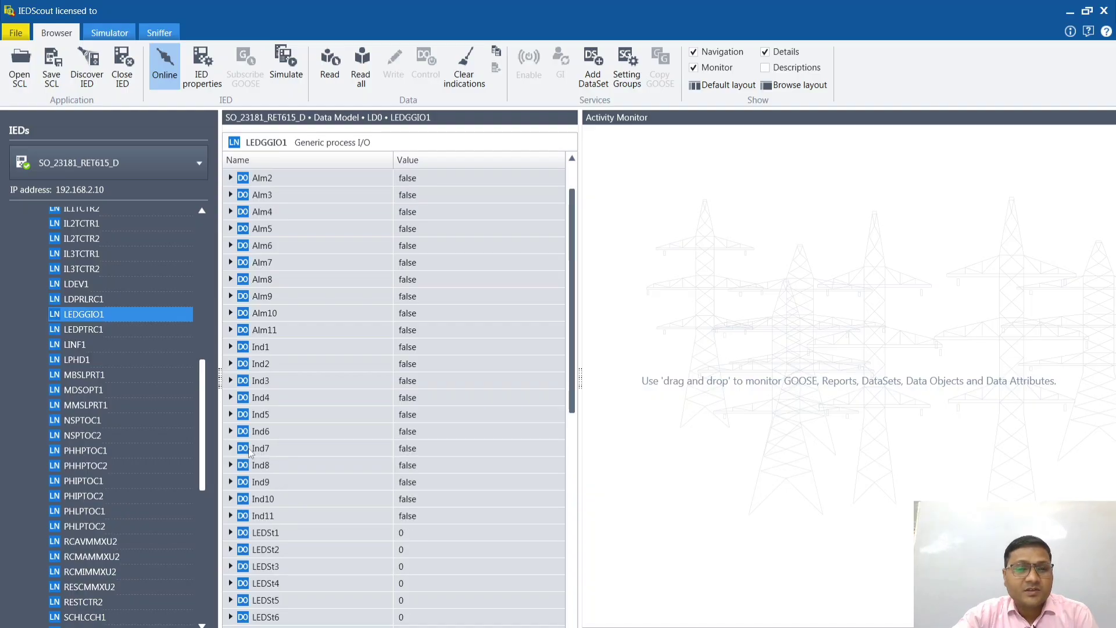
left_click(231, 347)
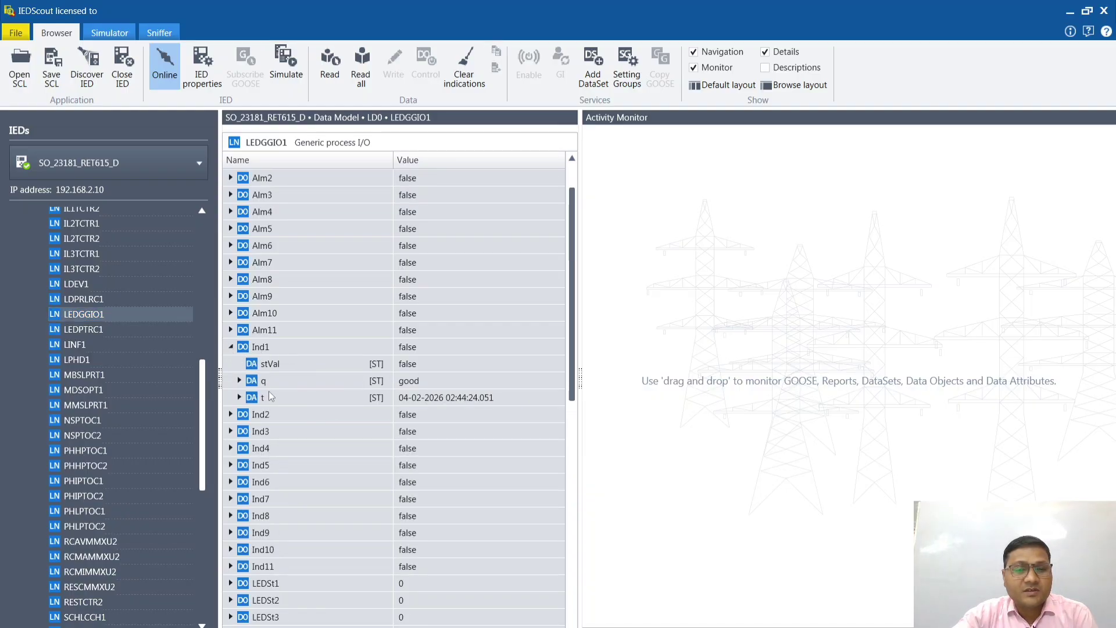
left_click(231, 347)
Step: Add the stVal attribute of LEDSt1 to the Activity Monitor, and take the IED connection offline and back online
scroll(295, 414, "down", 3)
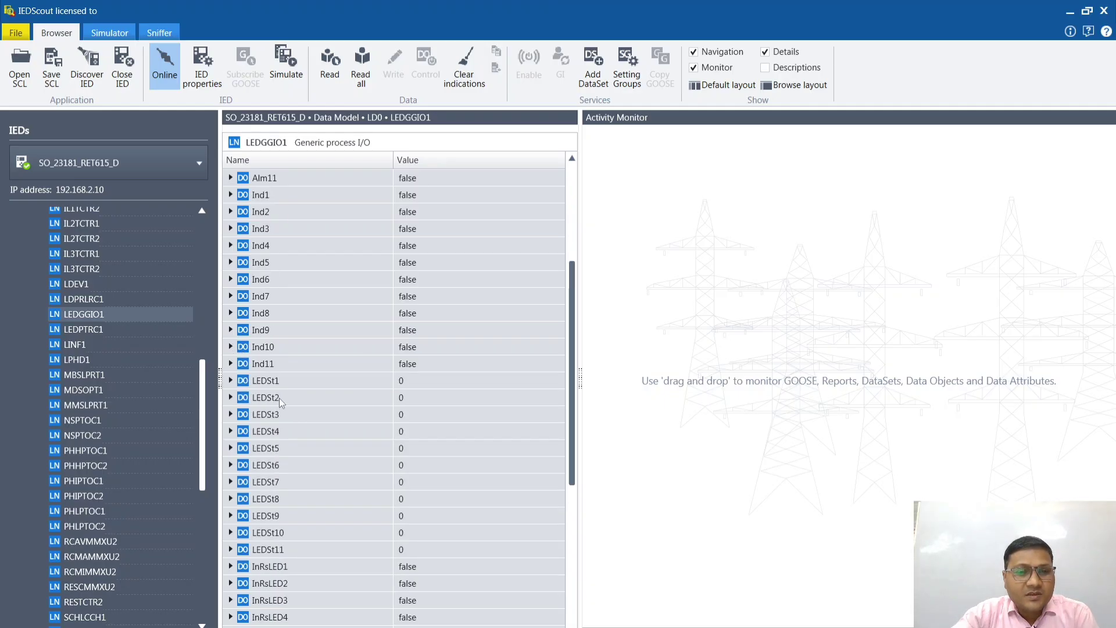
left_click(231, 381)
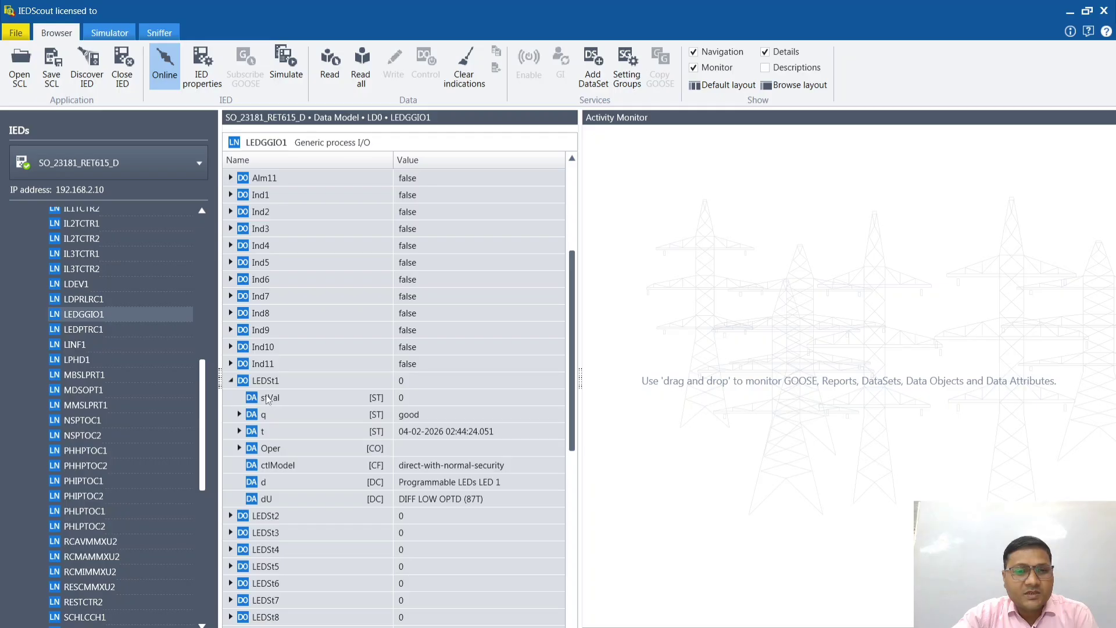
left_click_drag(269, 399, 665, 185)
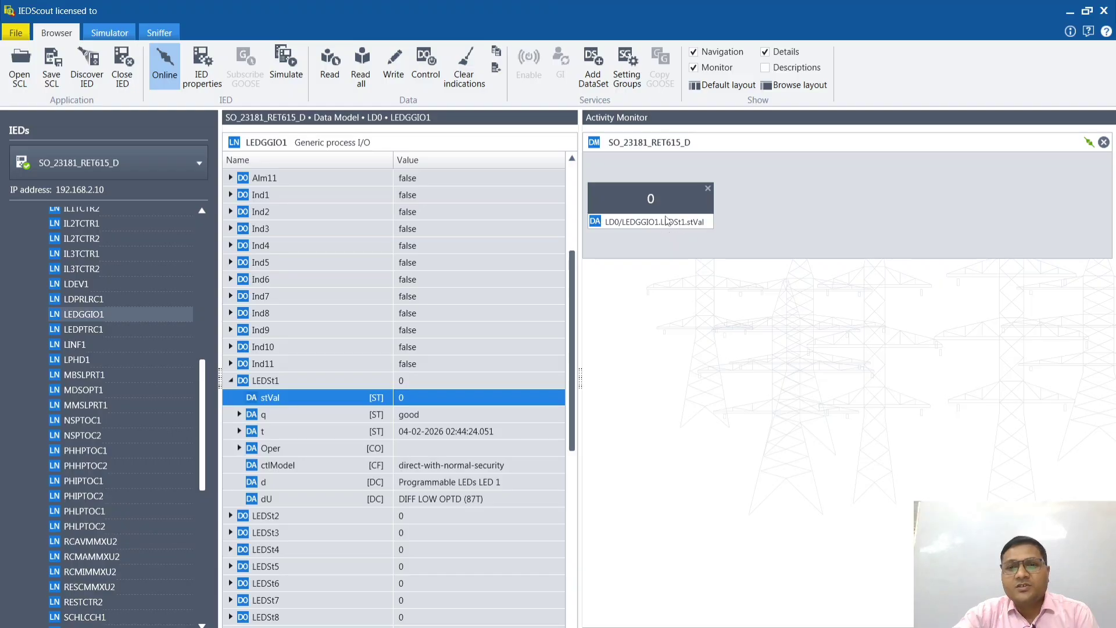
left_click(166, 68)
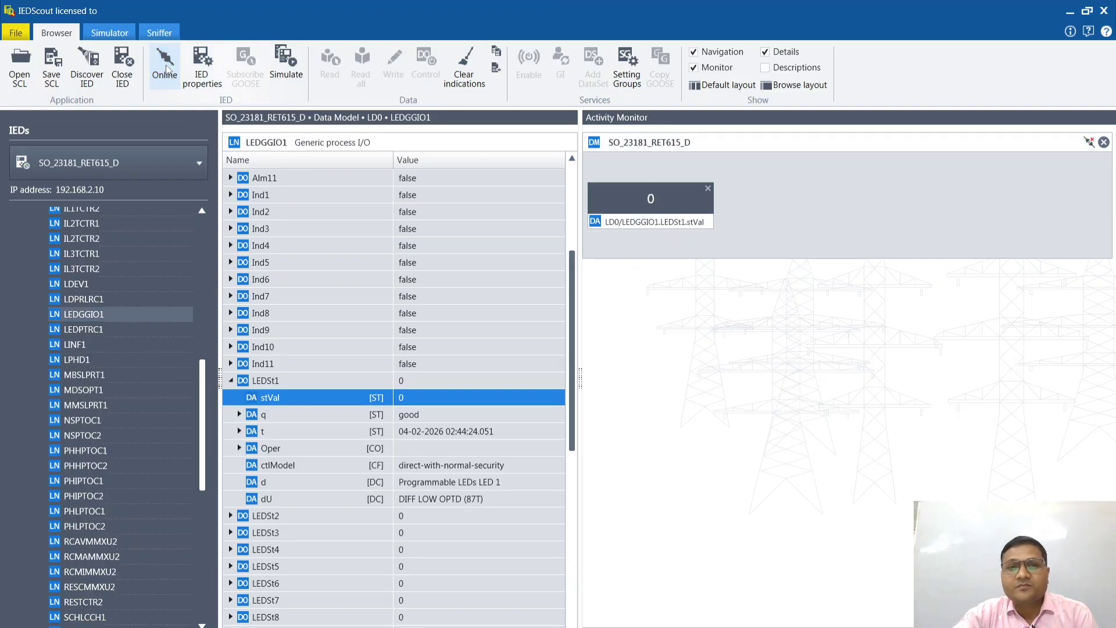
left_click(162, 62)
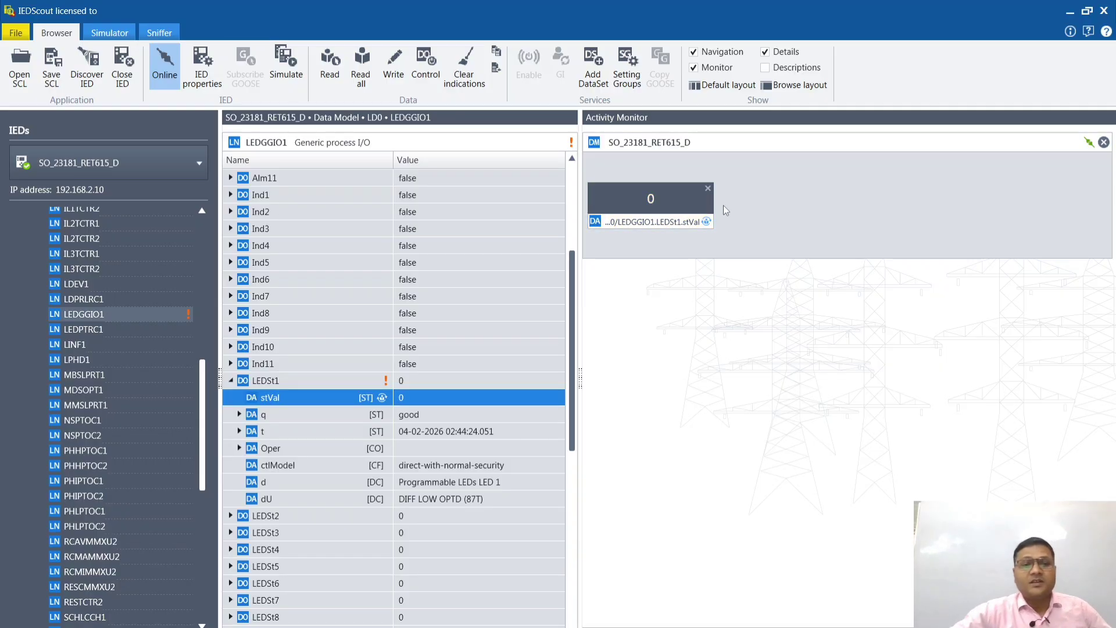
Step: Replace the monitored stVal attribute with the whole LEDSt1 data object in the Activity Monitor
left_click(708, 188)
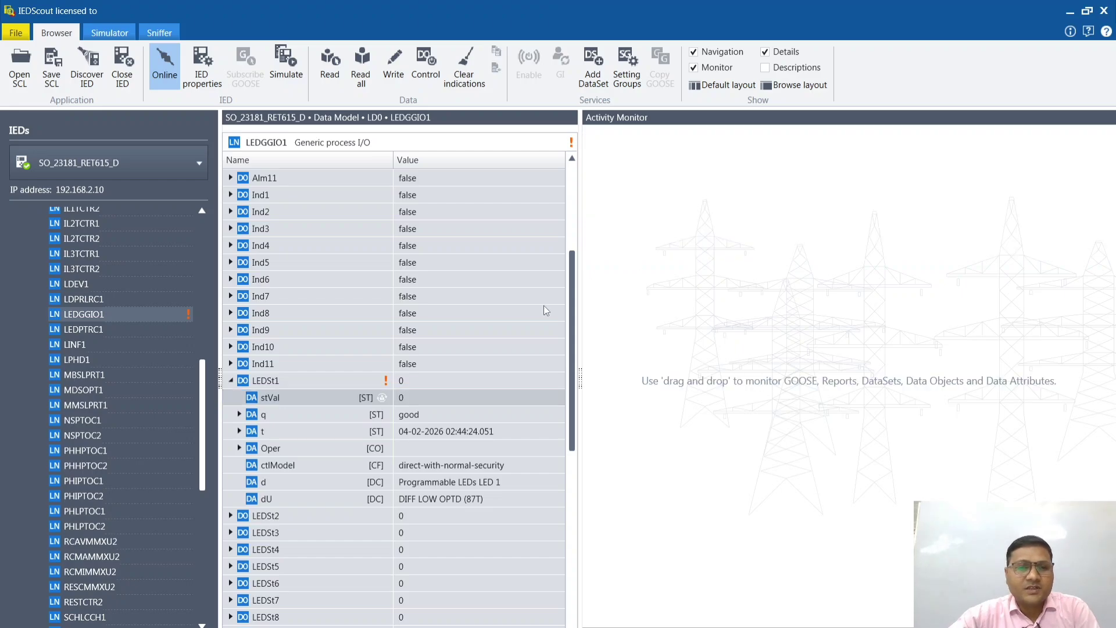
left_click(231, 381)
left_click_drag(259, 383, 667, 183)
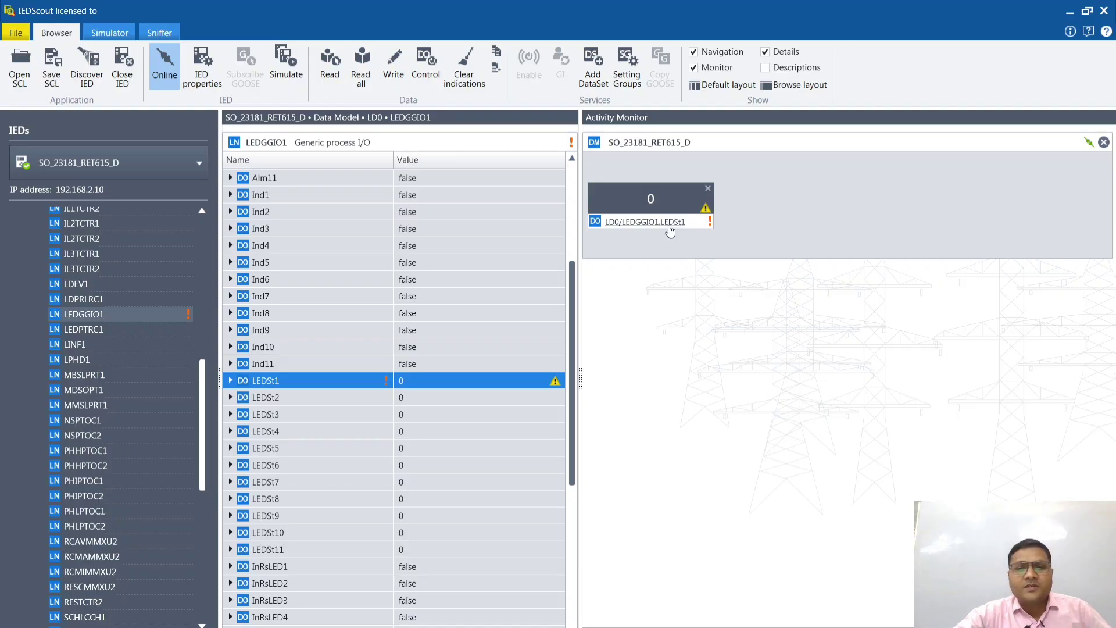
Step: Replace LEDSt1 in the Activity Monitor with the Ind1 data object of LEDGGIO1
left_click(709, 188)
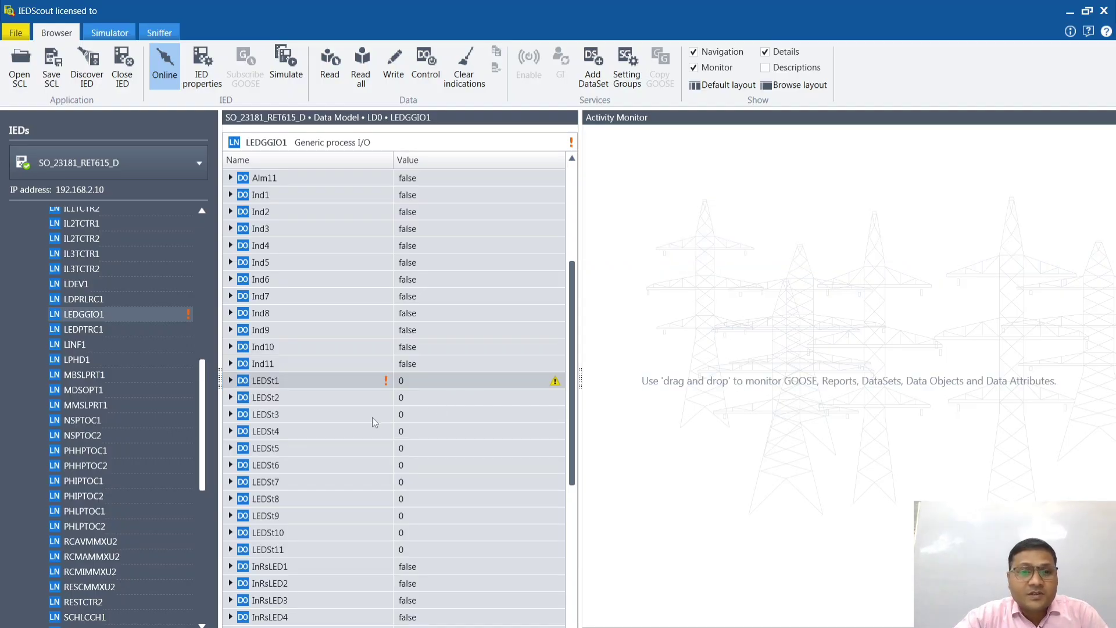
scroll(292, 373, "up", 3)
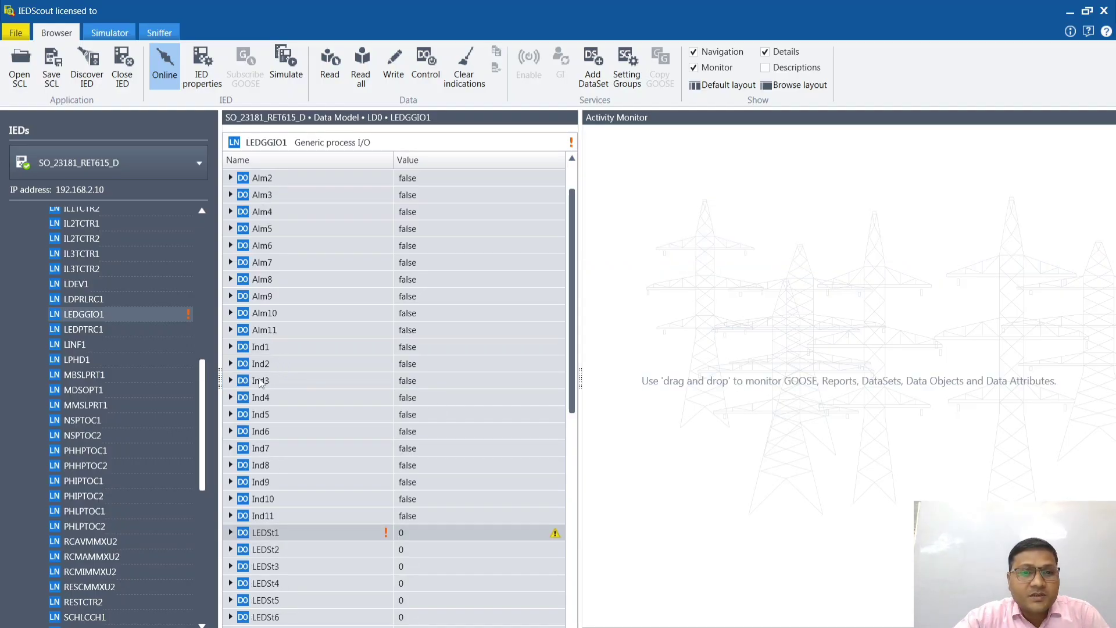
left_click(258, 346)
left_click_drag(259, 346, 668, 184)
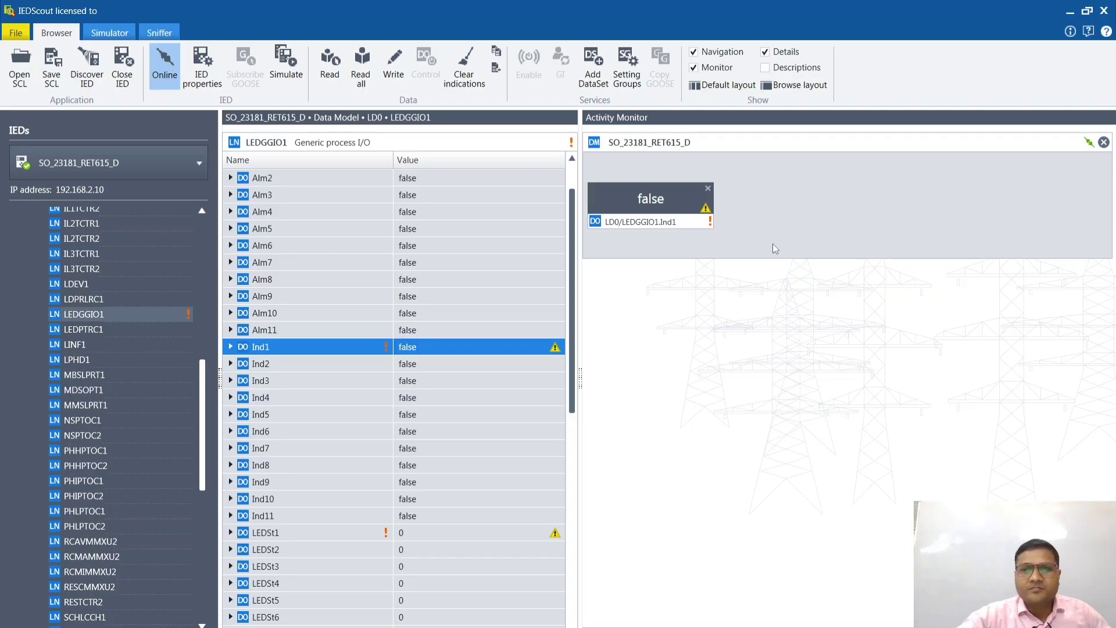
Step: Expand Ind1 and add its stVal attribute to the Activity Monitor alongside the Ind1 data object
left_click(658, 210)
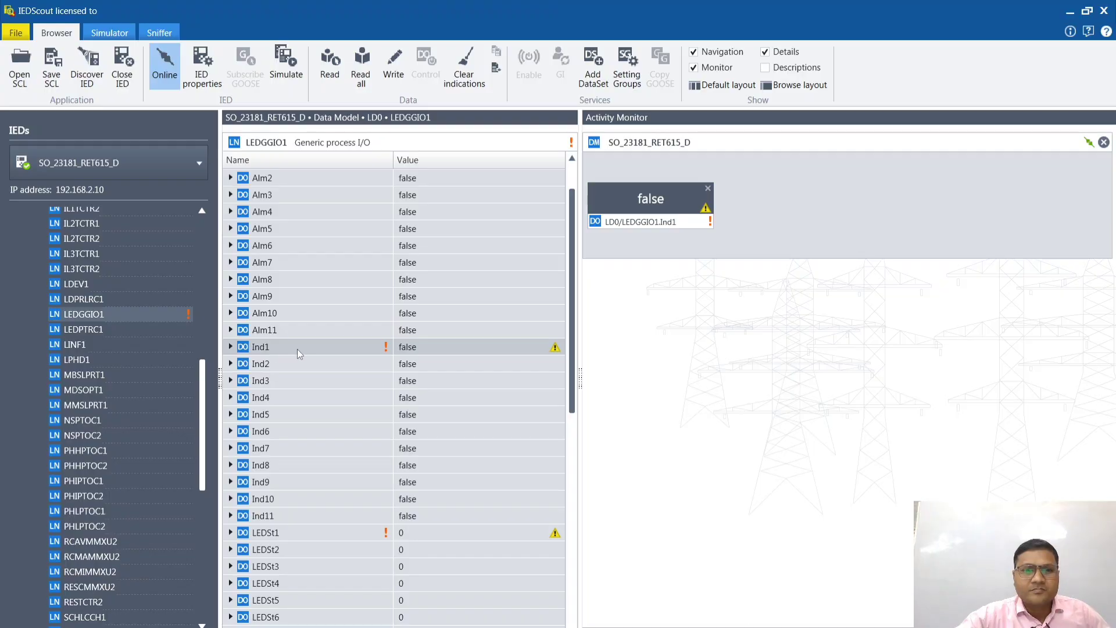
double_click(418, 349)
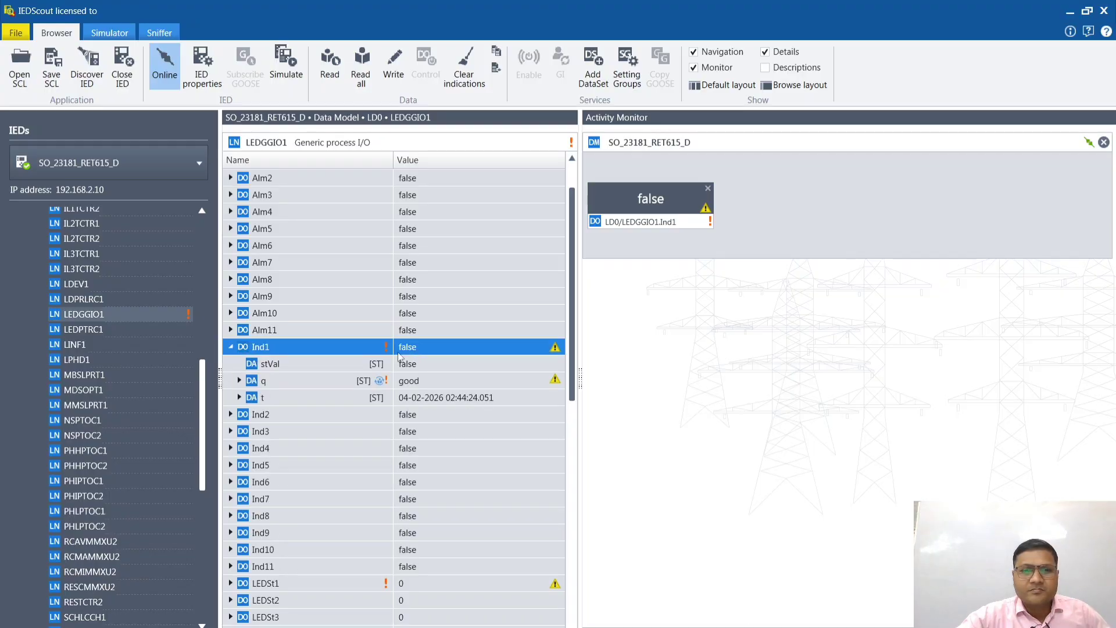
left_click_drag(272, 365, 930, 199)
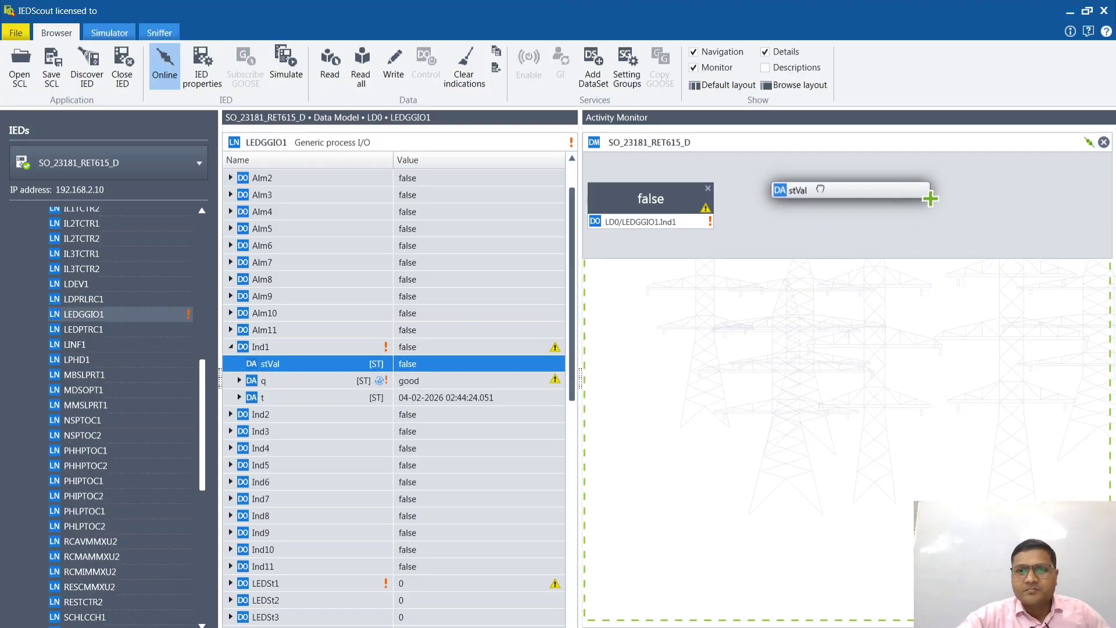
left_click_drag(820, 189, 818, 191)
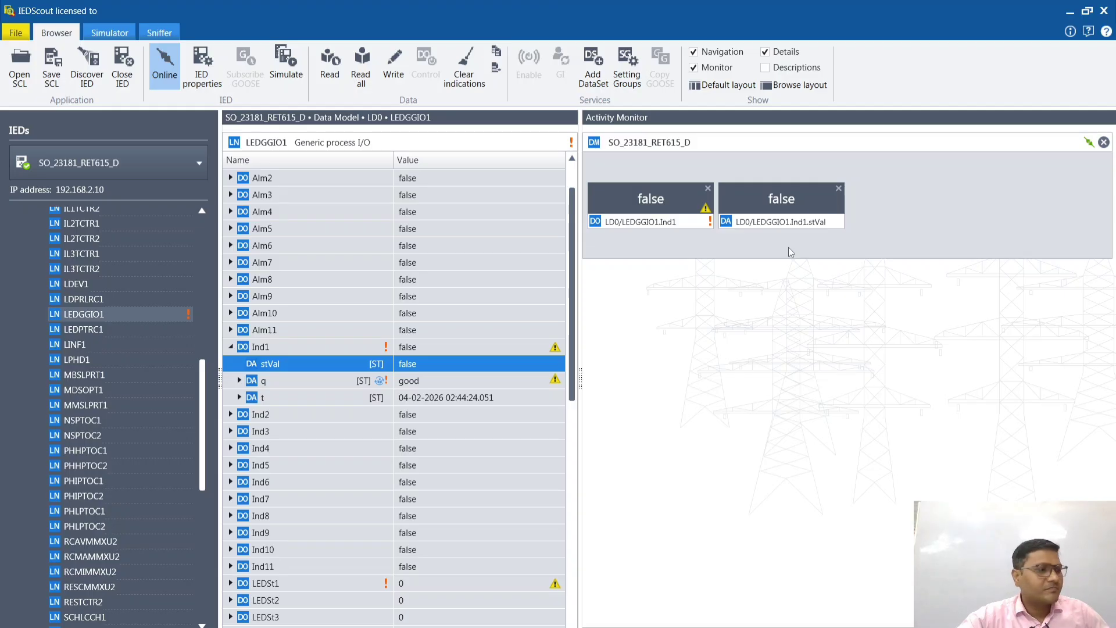
Step: Remove both Ind1 entries from the Activity Monitor and take the IED offline
left_click(838, 189)
left_click(707, 189)
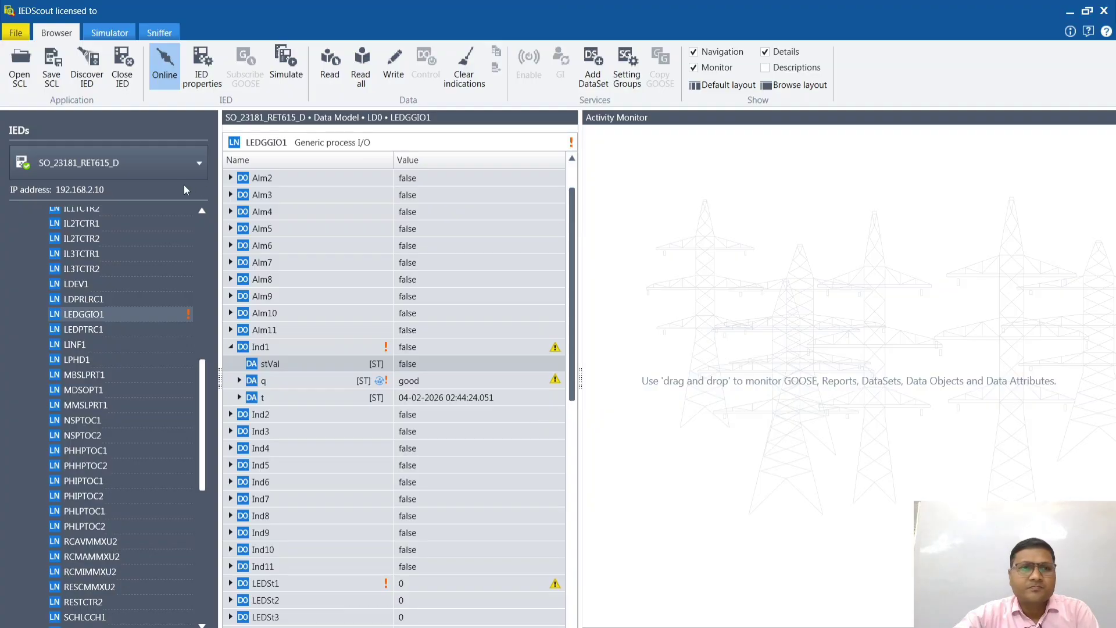
left_click(160, 65)
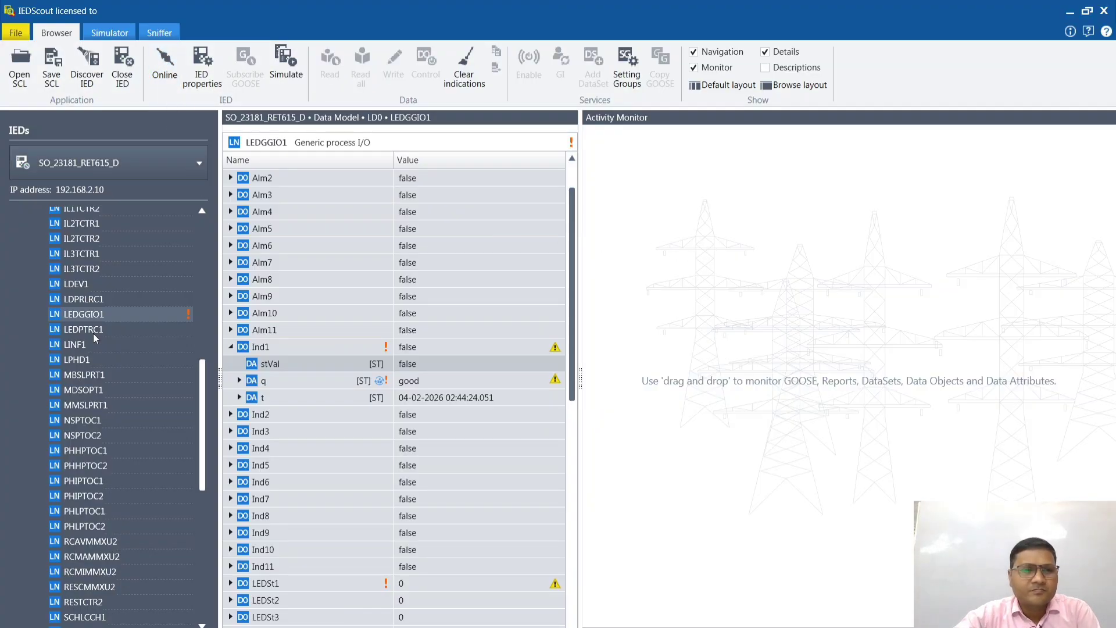
Step: Collapse Ind1 in LEDGGIO1 and add the LEDSt1 data object to the Activity Monitor
left_click(59, 315)
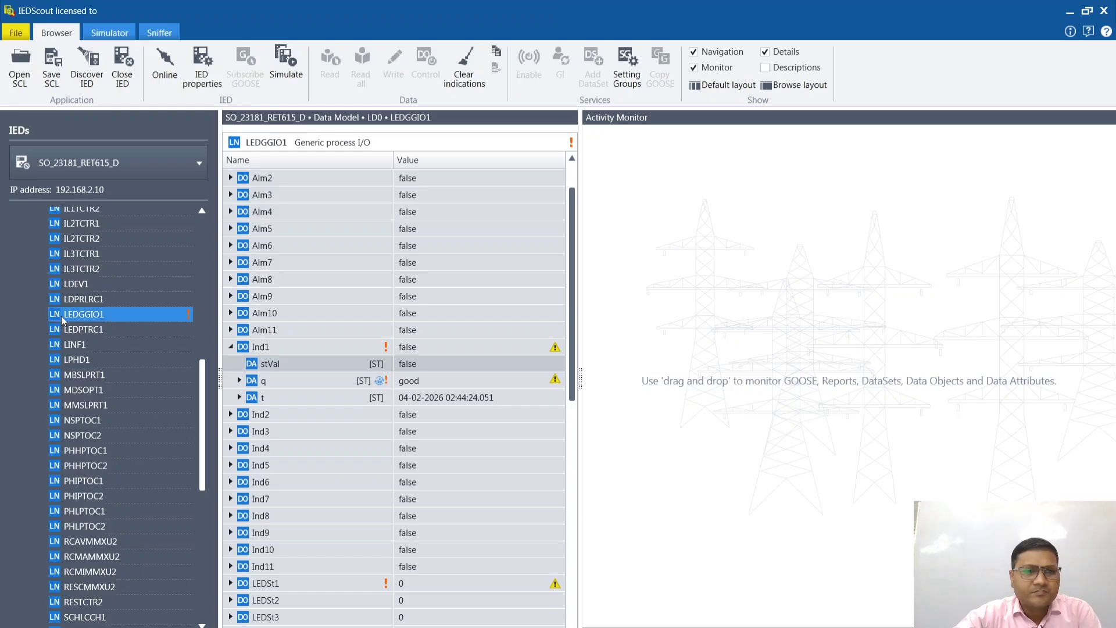
left_click(232, 347)
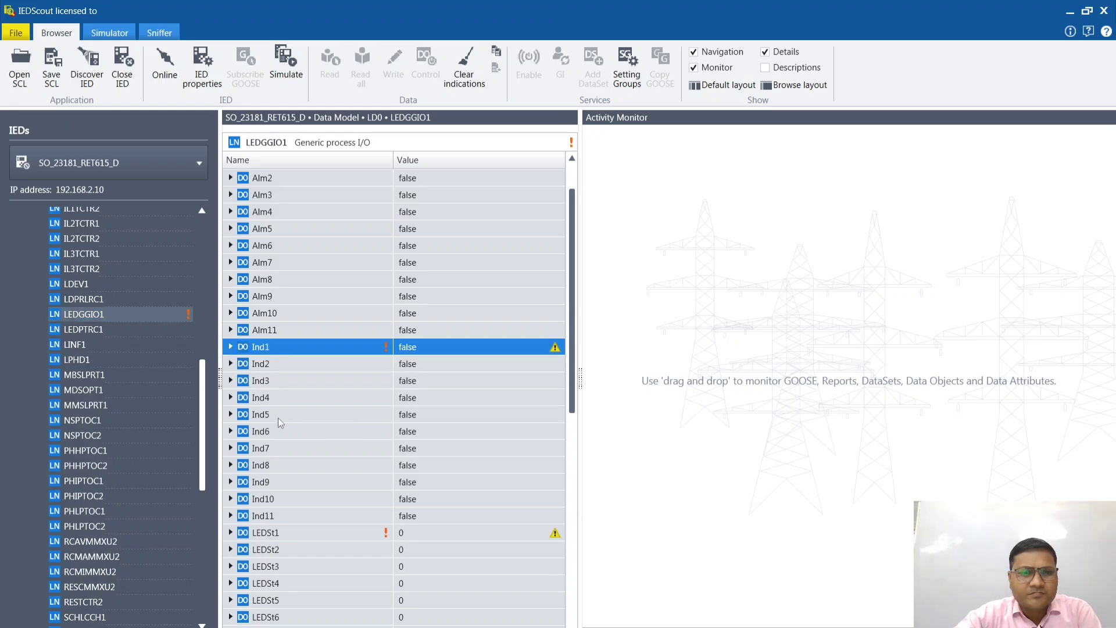
scroll(306, 467, "down", 4)
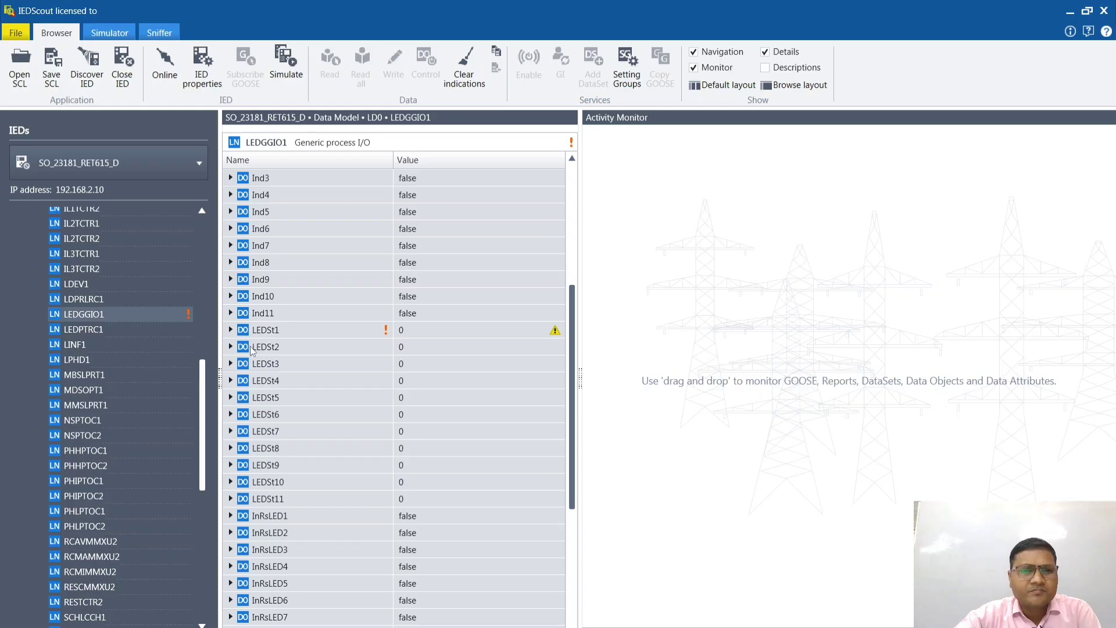
left_click_drag(265, 337, 787, 246)
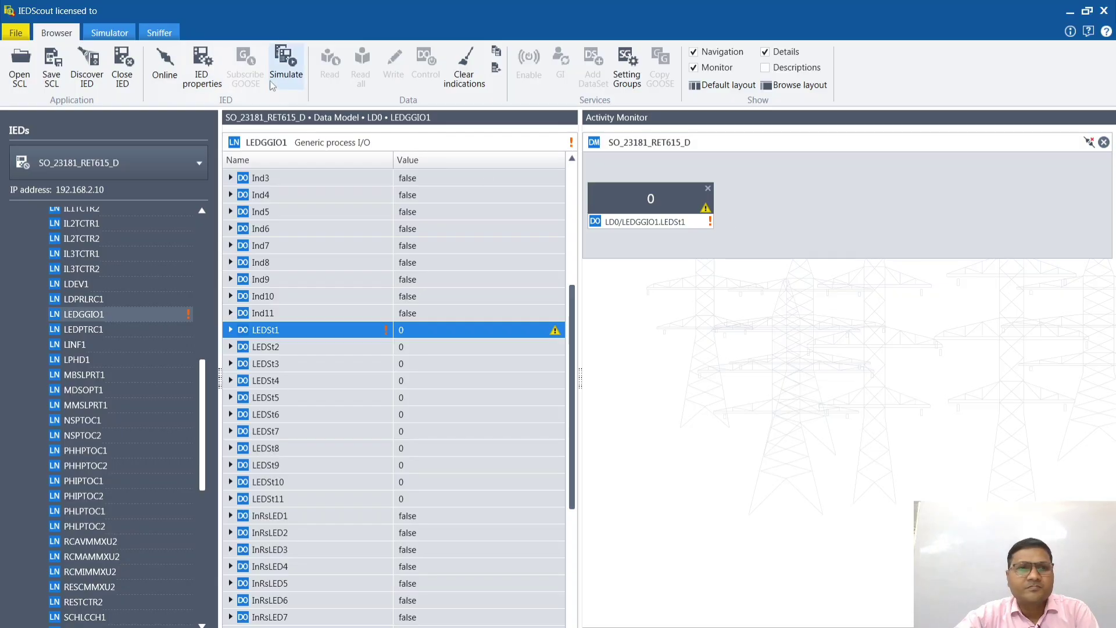
Step: Take the IED online and inspect the data attributes of LEDSt1 in LEDGGIO1
left_click(165, 67)
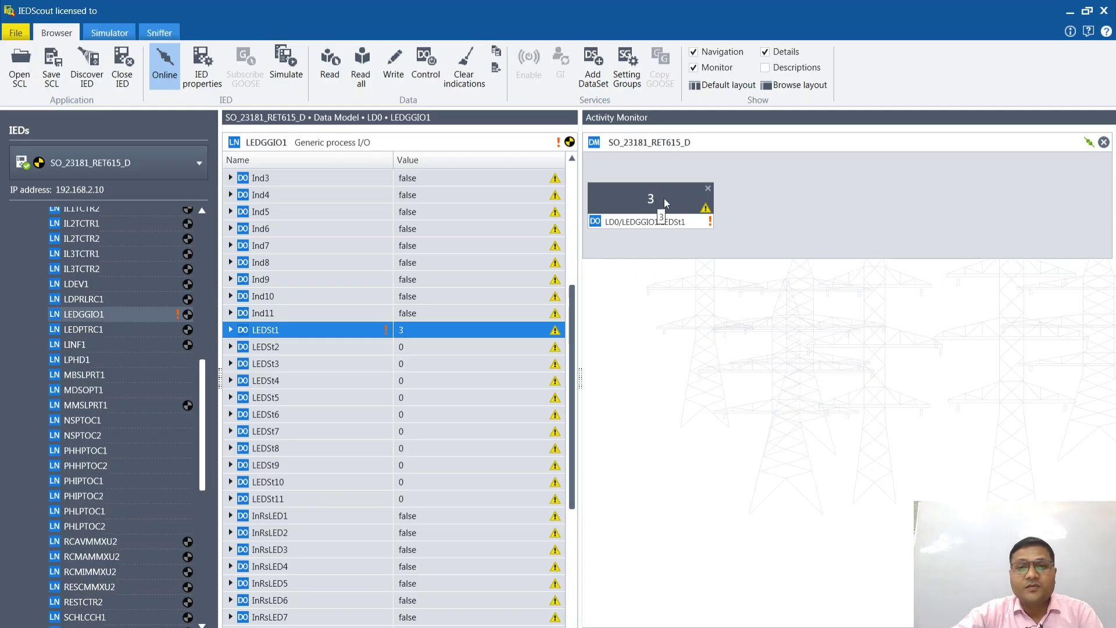
scroll(342, 410, "up", 1)
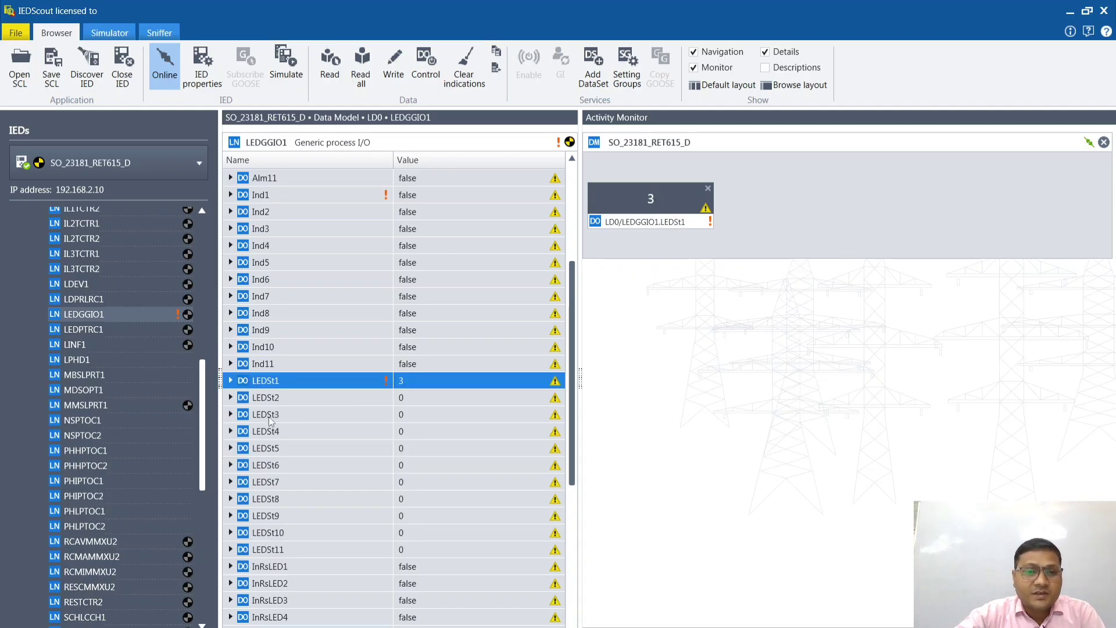
left_click(234, 382)
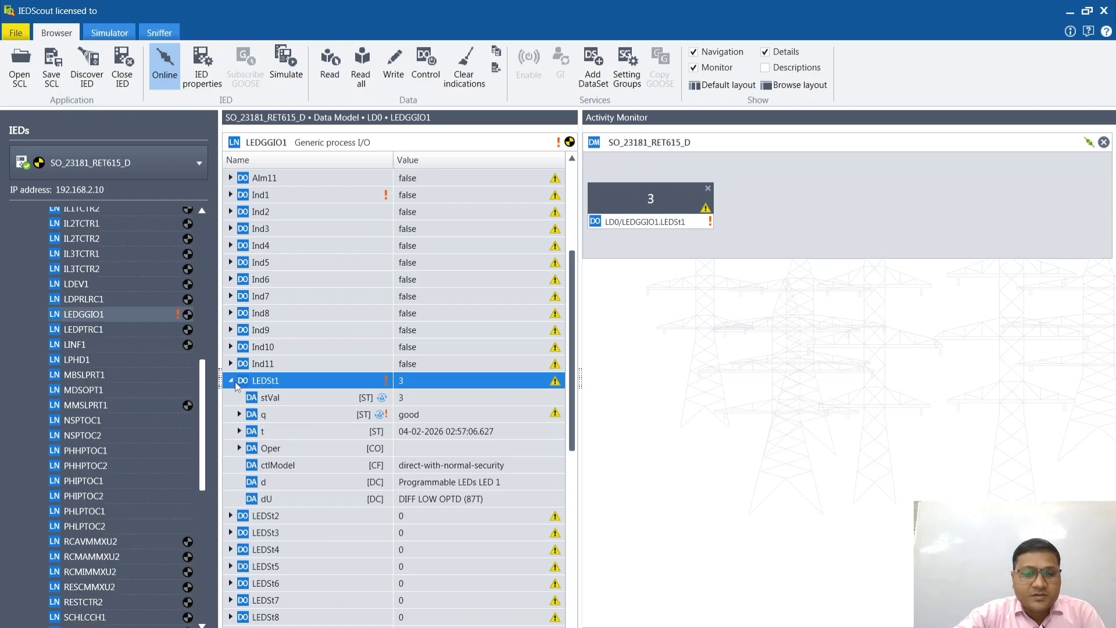
left_click(233, 382)
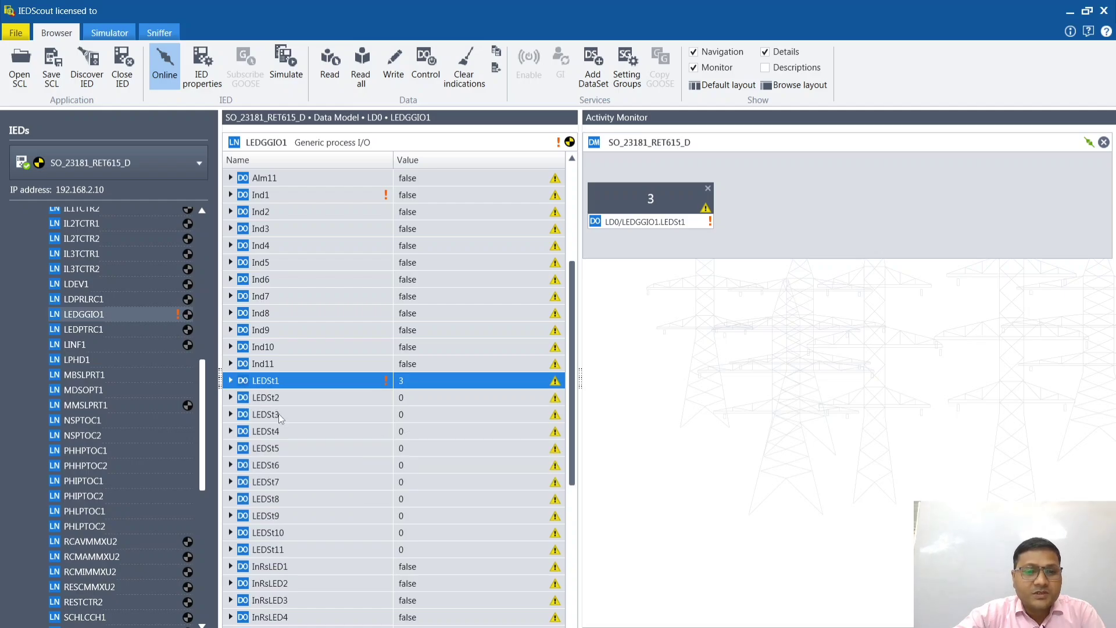
Step: Inspect LEDSeq1 in LEDGGIO1 and try monitoring it in the Activity Monitor, removing its entry again
scroll(278, 413, "down", 3)
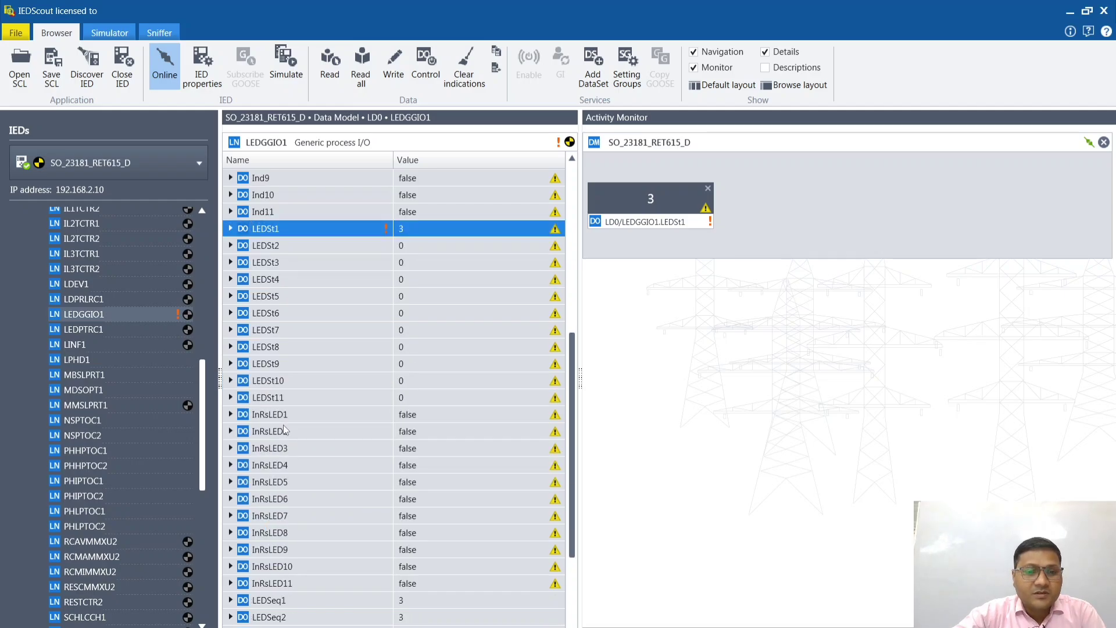
scroll(285, 430, "down", 3)
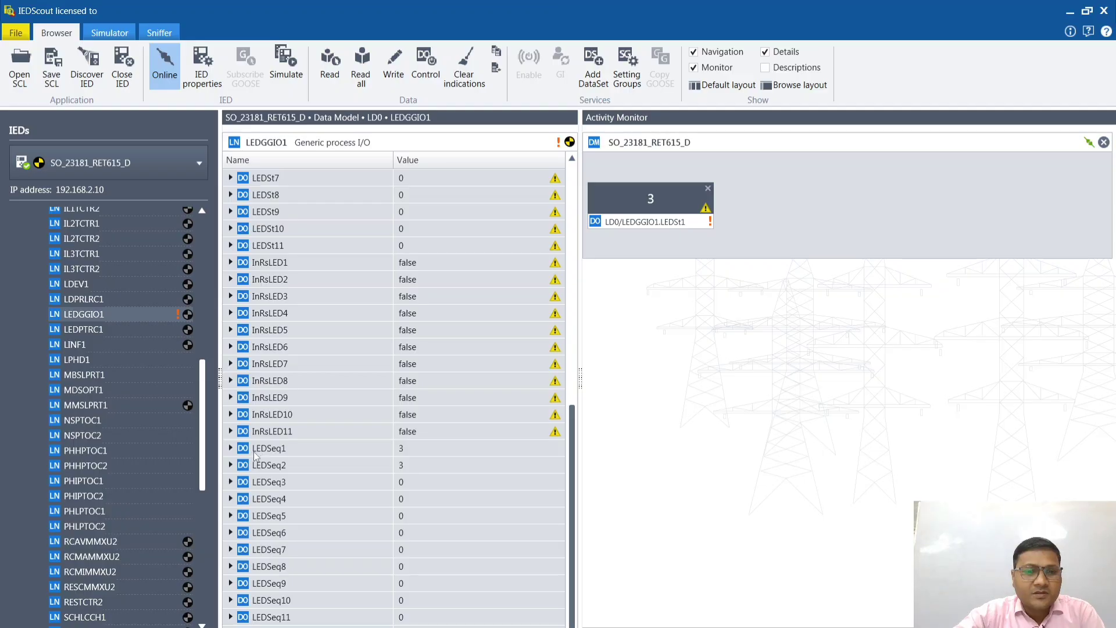
left_click(230, 448)
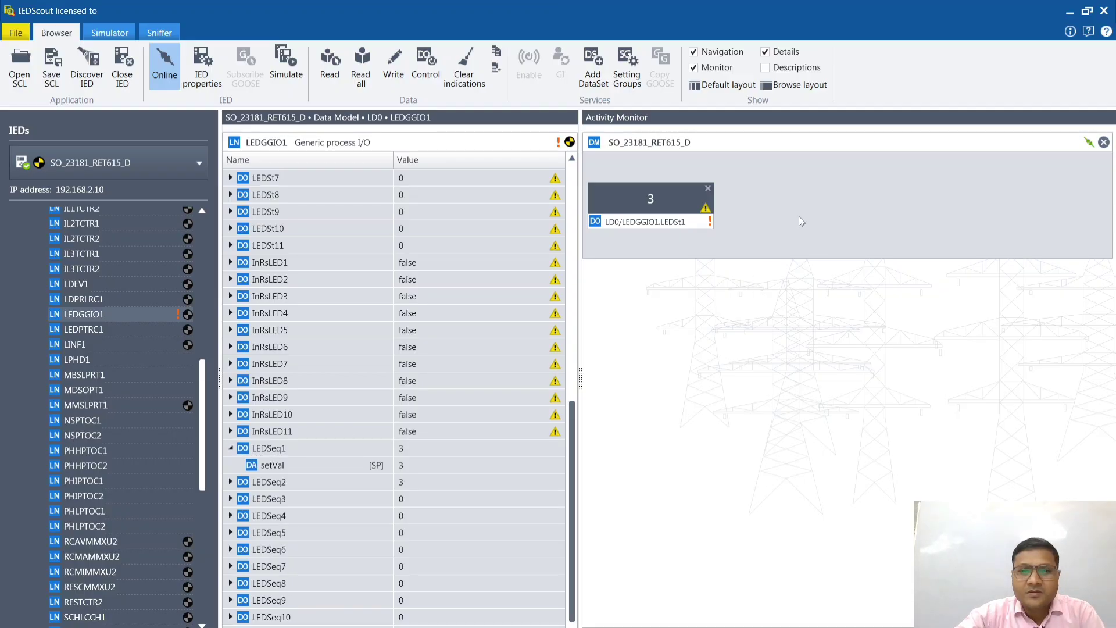
left_click(230, 448)
left_click_drag(274, 447, 851, 193)
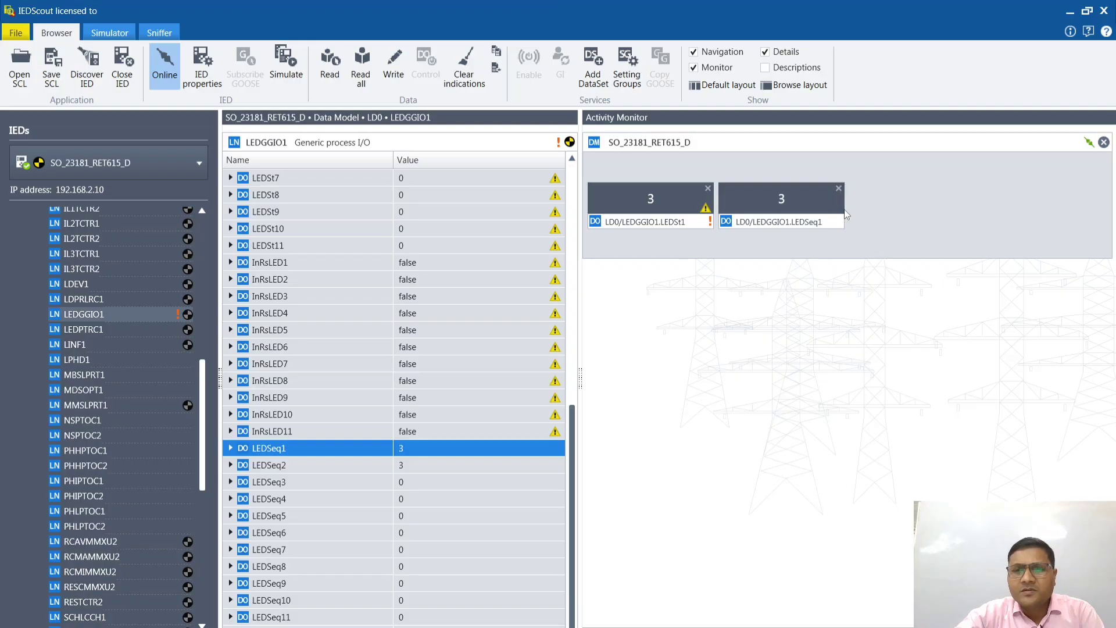
left_click(838, 188)
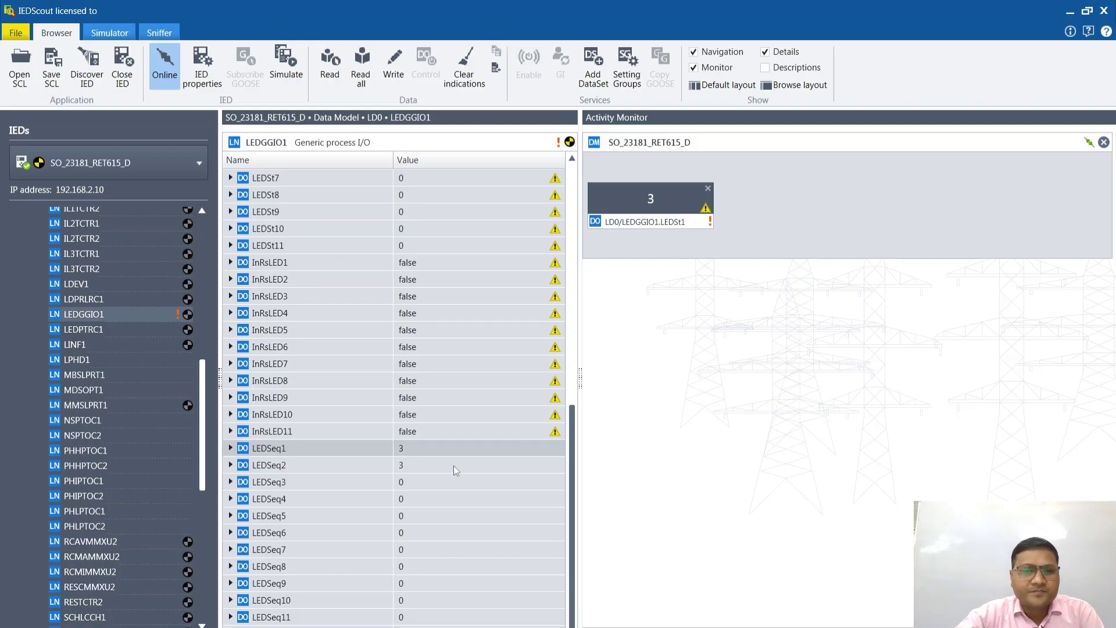
Step: Add the Alm1 and Alm2 data objects of LEDGGIO1 to the Activity Monitor alongside LEDSt1
scroll(319, 539, "up", 10)
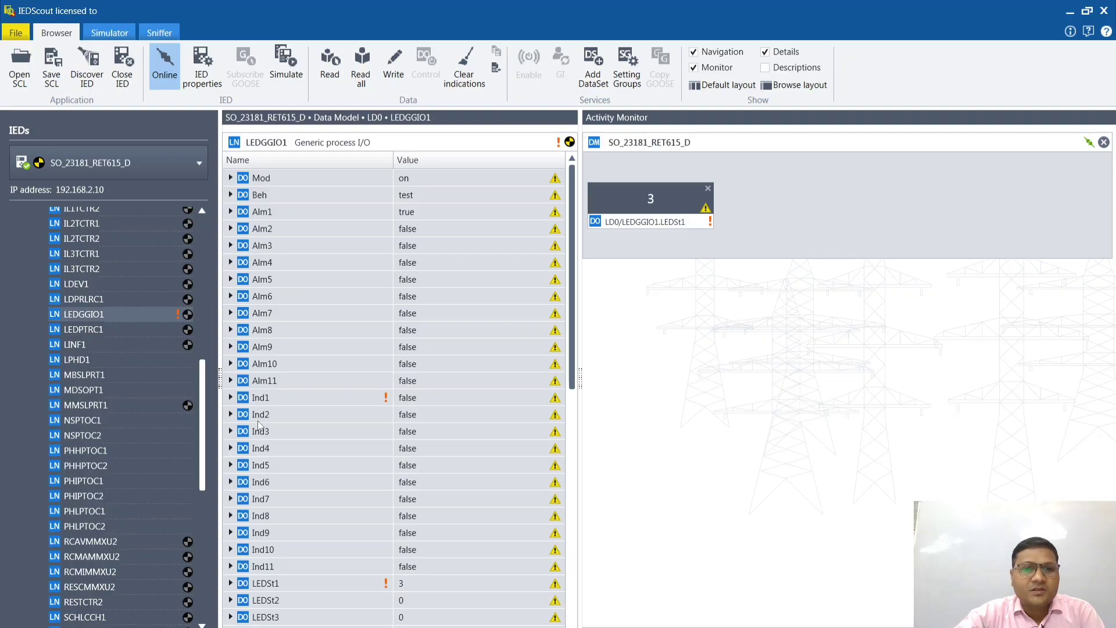
left_click_drag(262, 213, 982, 211)
left_click_drag(860, 201, 853, 203)
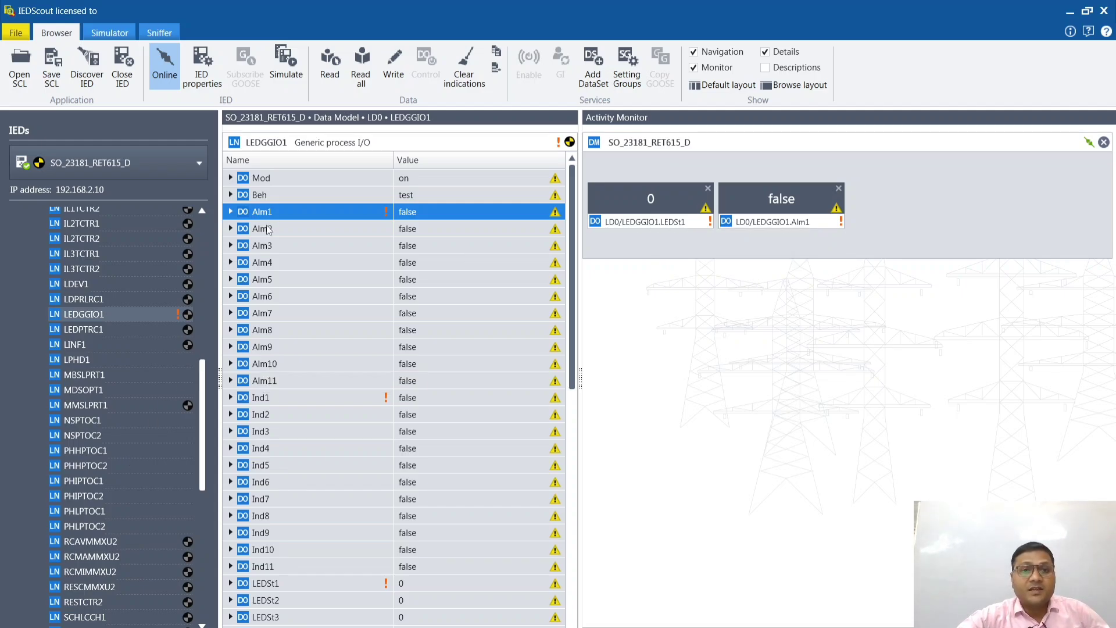
left_click_drag(269, 231, 907, 194)
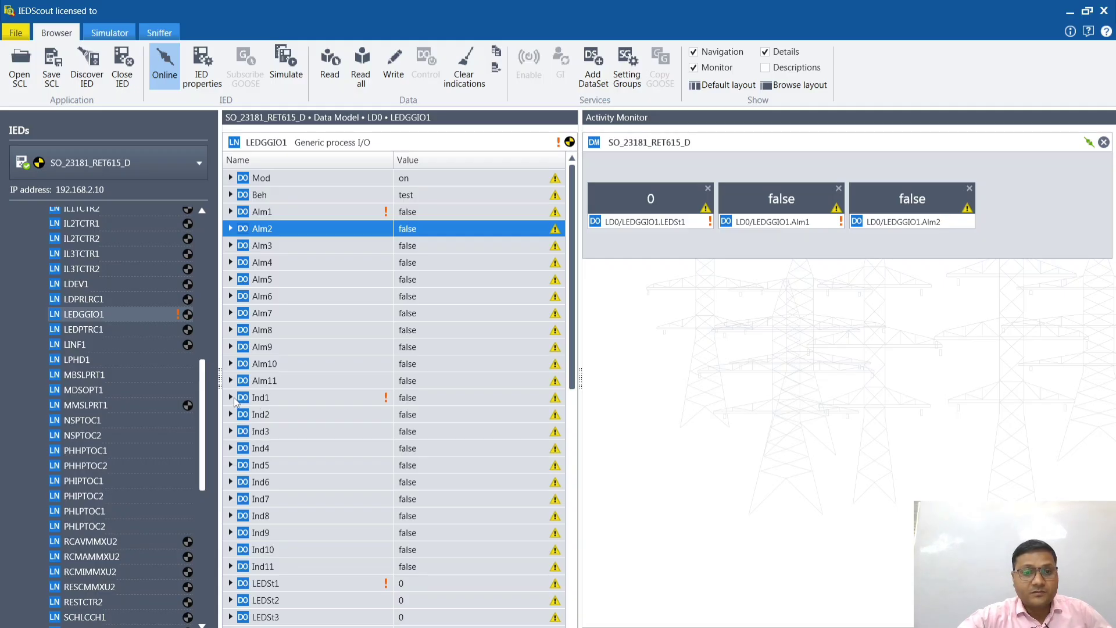
Step: Try monitoring the stVal attribute of Ind2 in the Activity Monitor, removing its entry and collapsing Ind2
left_click(233, 415)
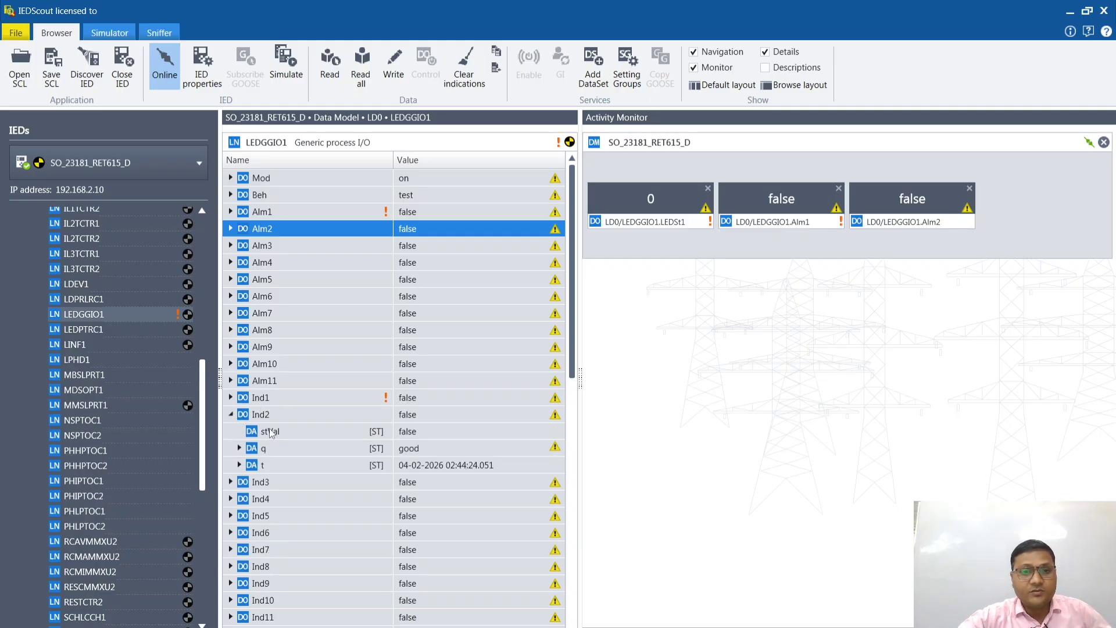
left_click_drag(271, 431, 651, 276)
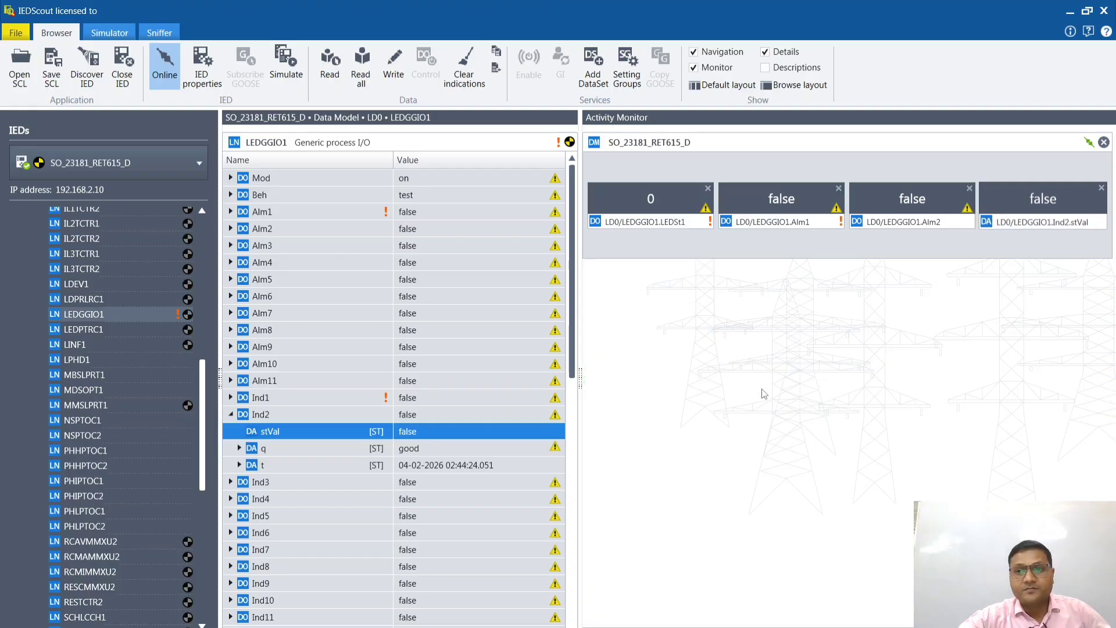
left_click(776, 378)
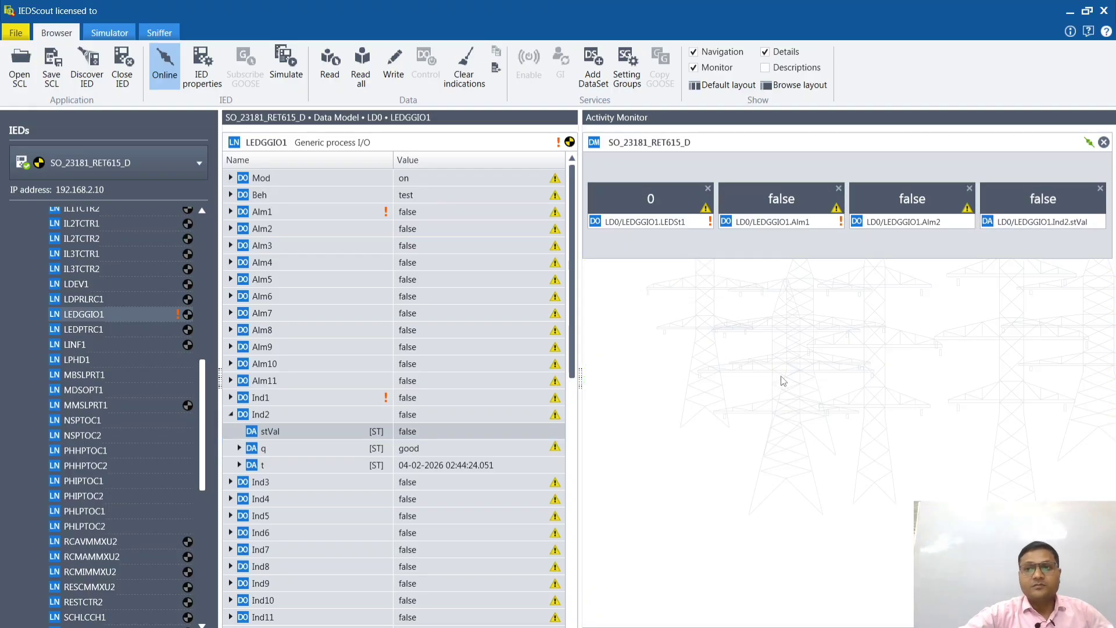
left_click(1100, 189)
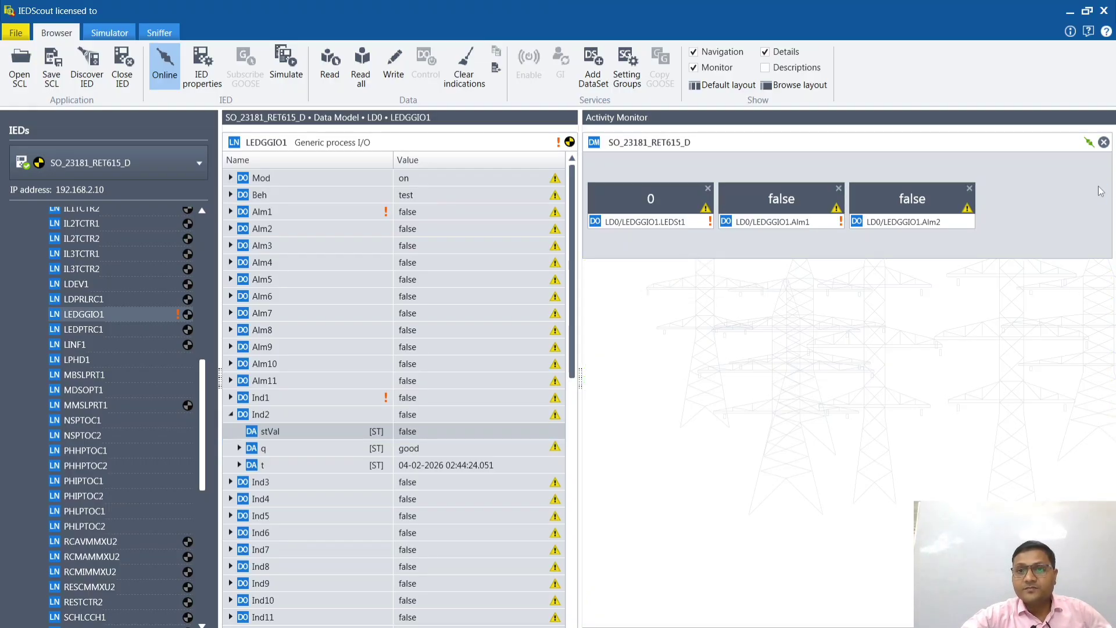
left_click(235, 413)
Step: Add the stVal attribute of LEDSt2 in LEDGGIO1 to the Activity Monitor and collapse LEDSt2
scroll(276, 495, "down", 4)
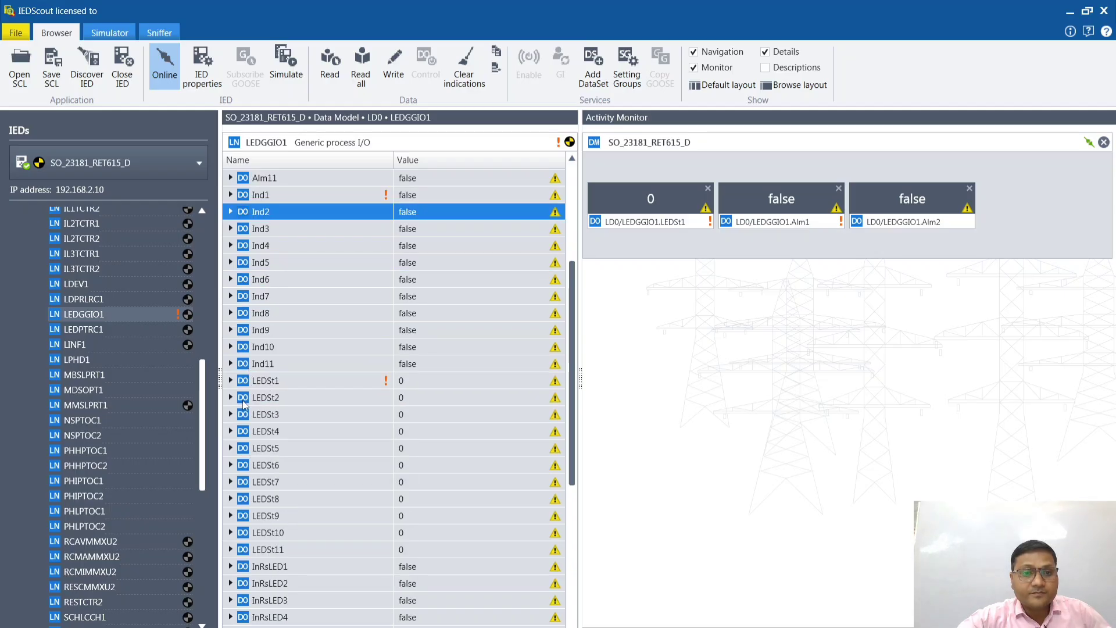
left_click(231, 398)
left_click_drag(269, 413, 660, 272)
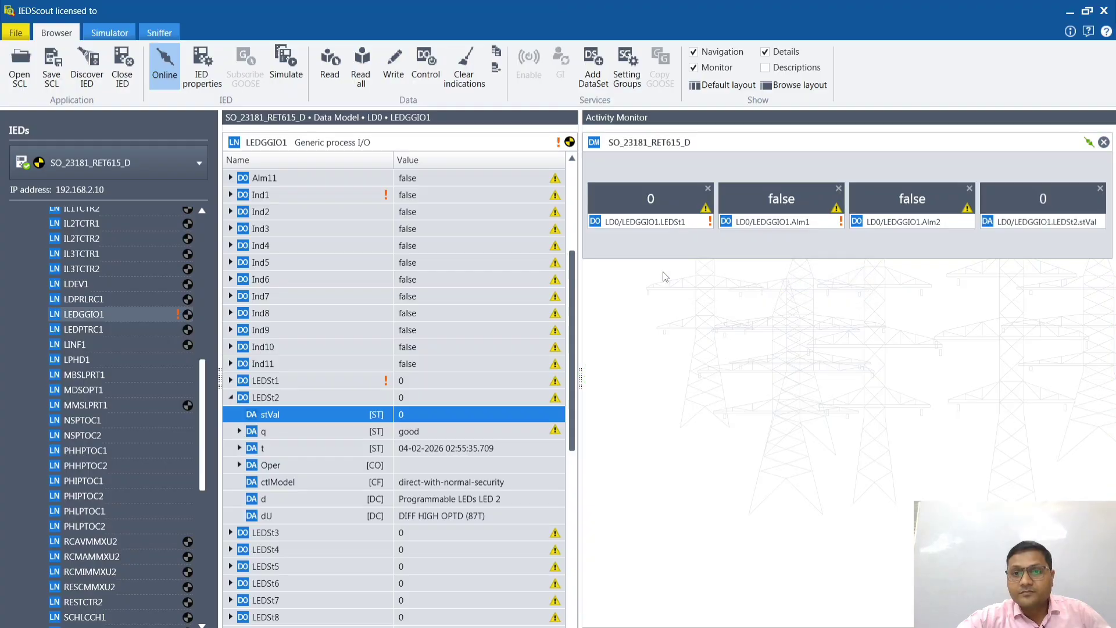
left_click(879, 317)
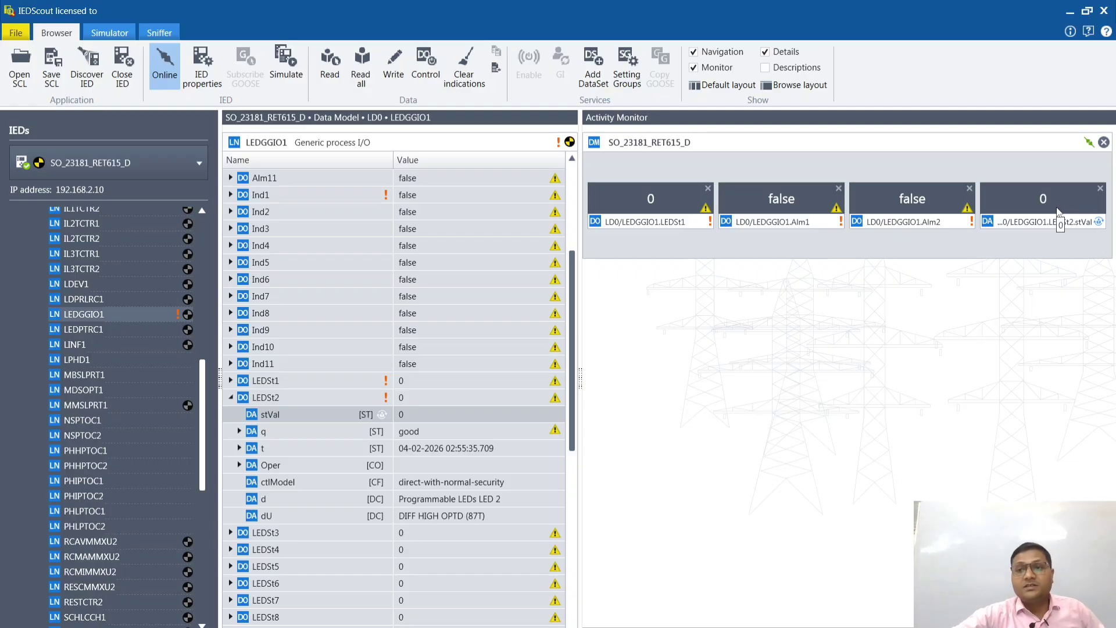
left_click(230, 398)
Step: Remove the LEDSt2.stVal, Alm2, Alm1 and LEDSt1 entries from the Activity Monitor
scroll(289, 518, "down", 6)
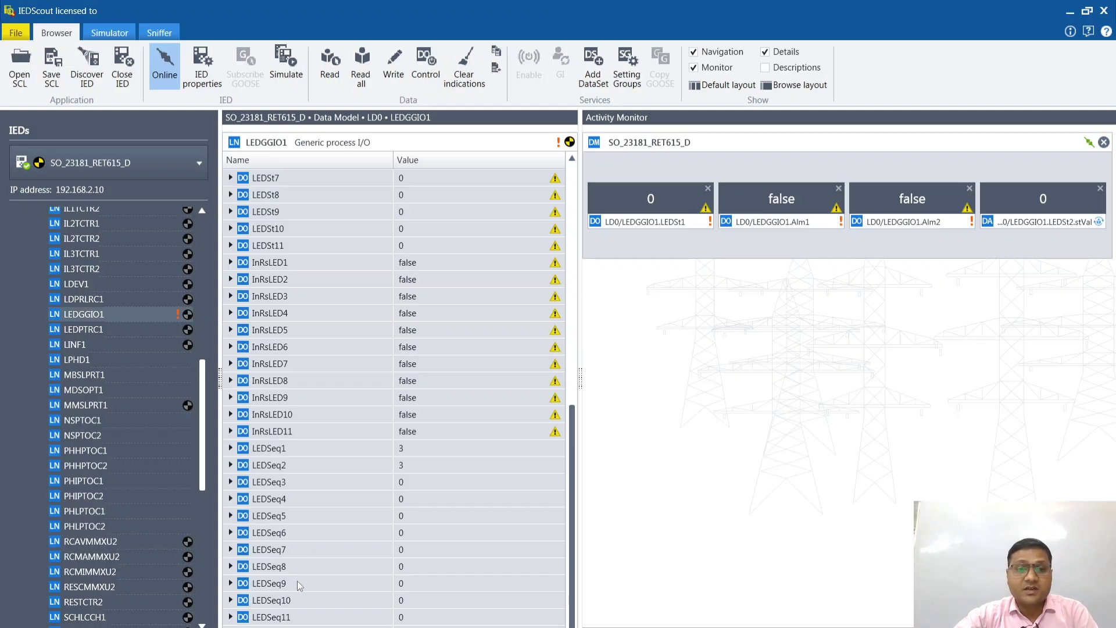
left_click(51, 314)
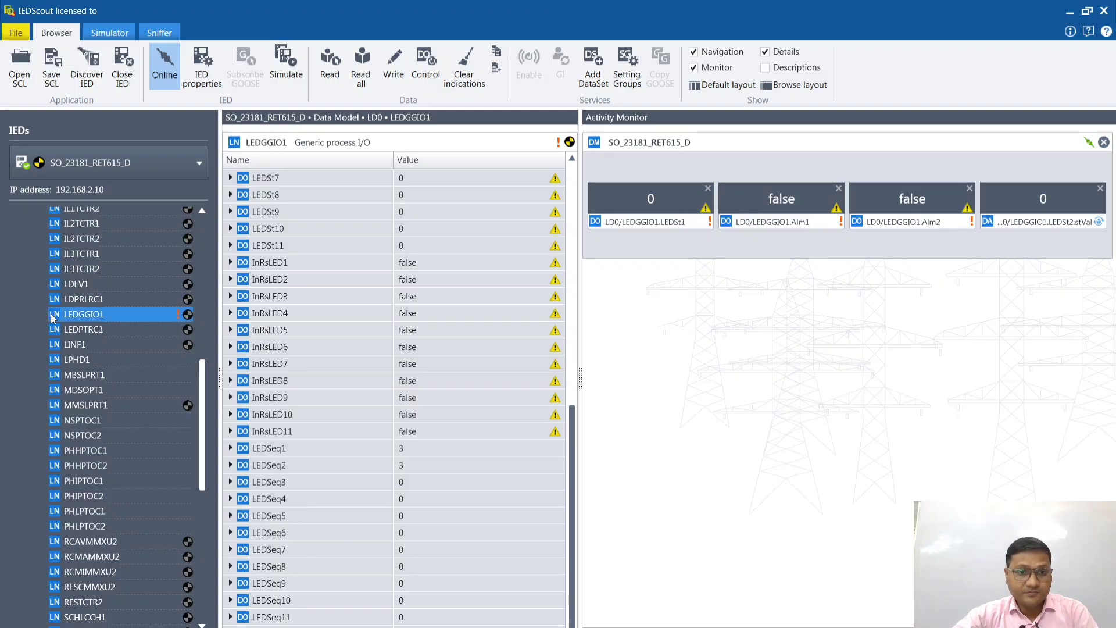
left_click(1101, 187)
left_click(1100, 187)
left_click(970, 188)
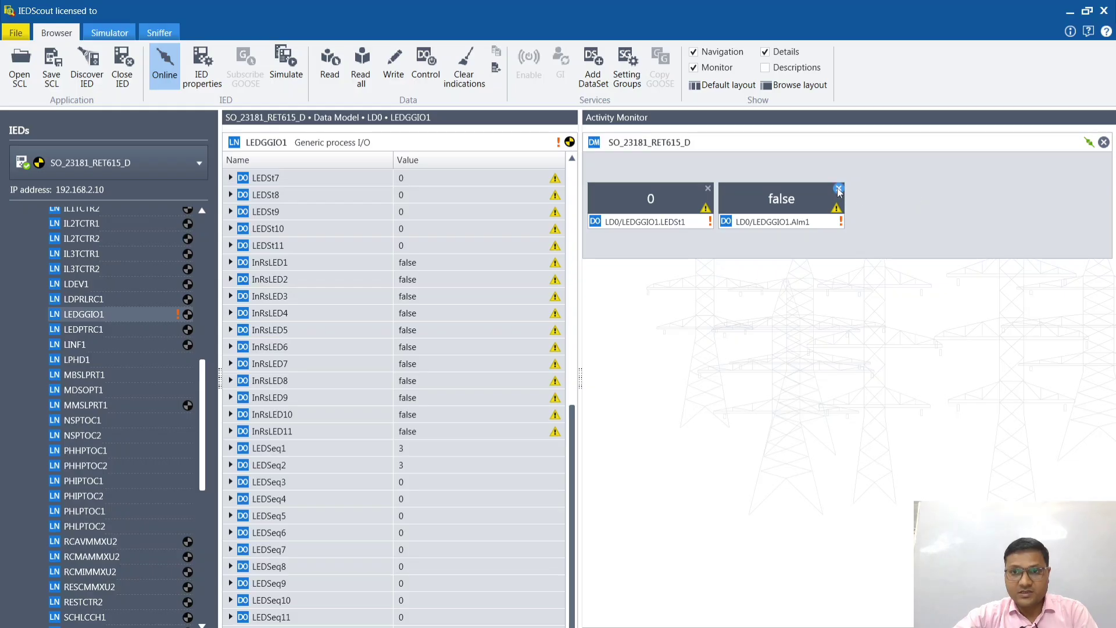
left_click(839, 188)
left_click(708, 188)
Step: Look through the remaining logical nodes below LEDGGIO1 in the IED's data model
scroll(112, 517, "down", 6)
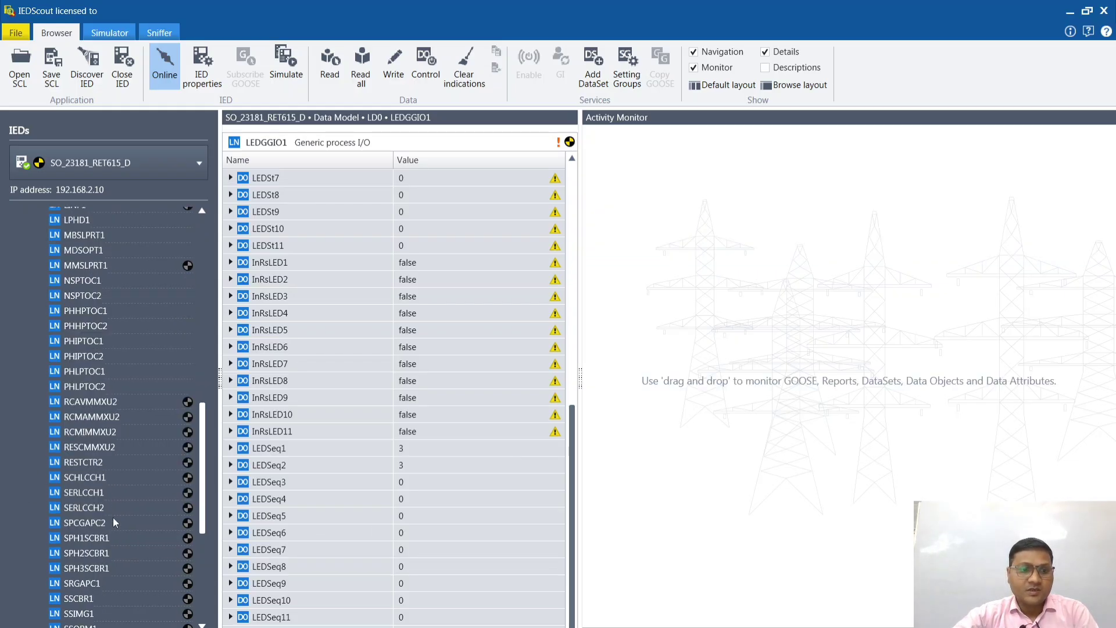
scroll(114, 547, "down", 3)
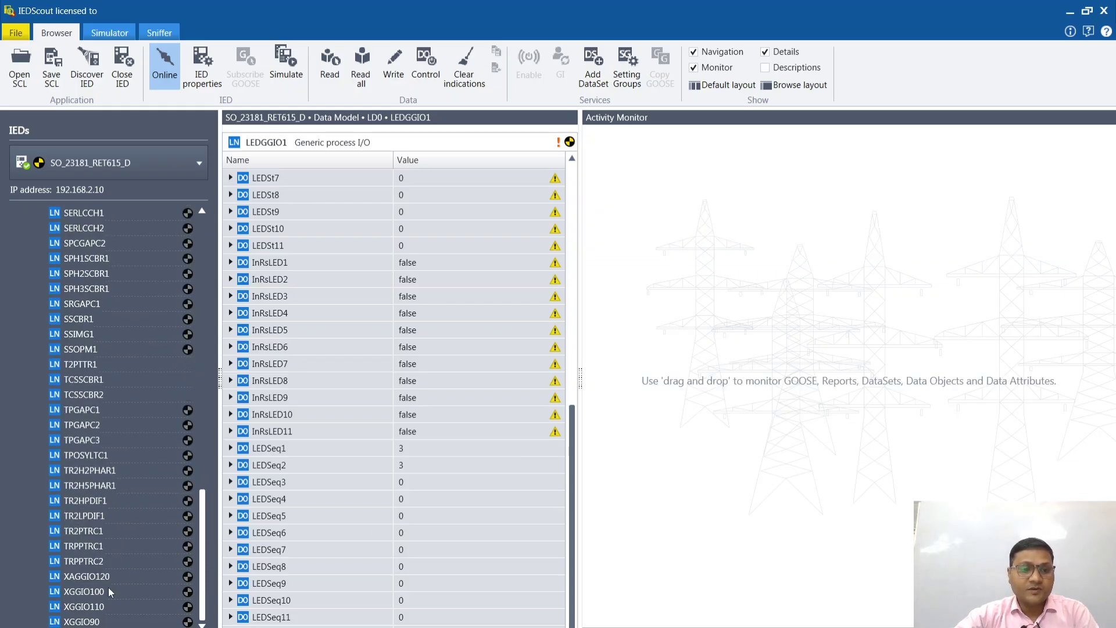